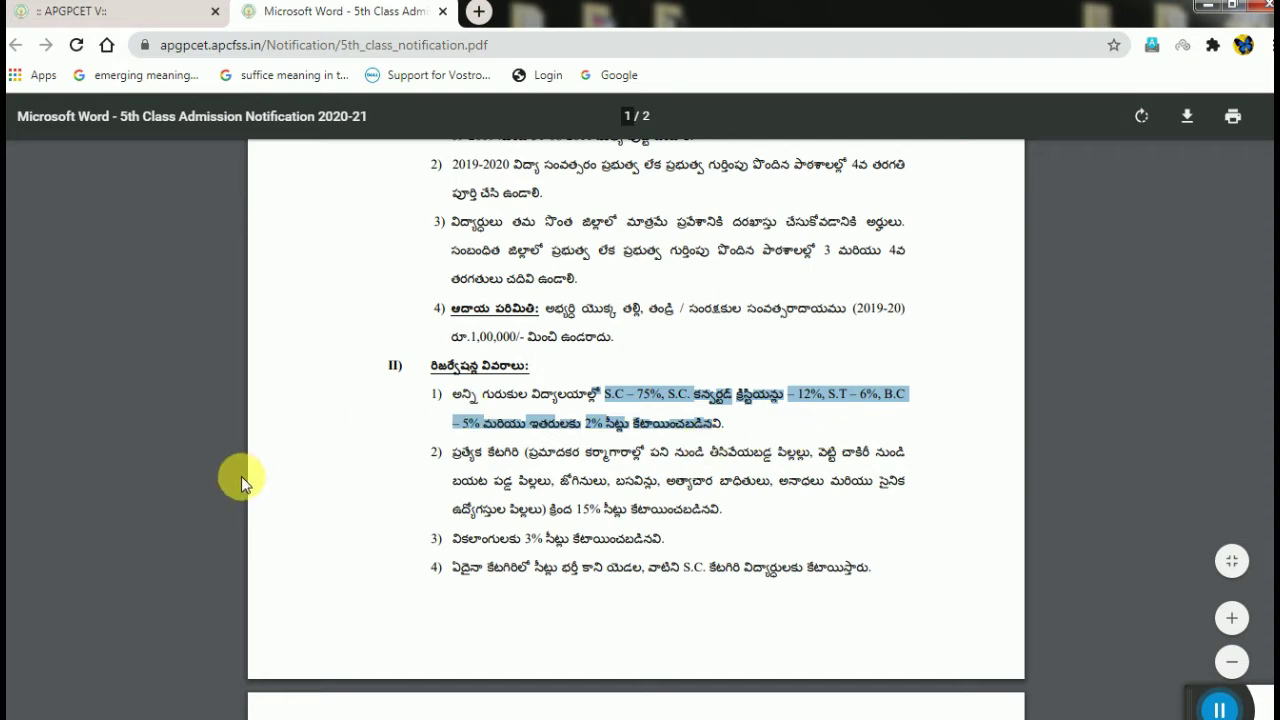
Step: Examine the reservation rules in section II of the 5th class admission notification, highlighting items 2 to 4
{"action": "left_click", "coordinate": [337, 481]}
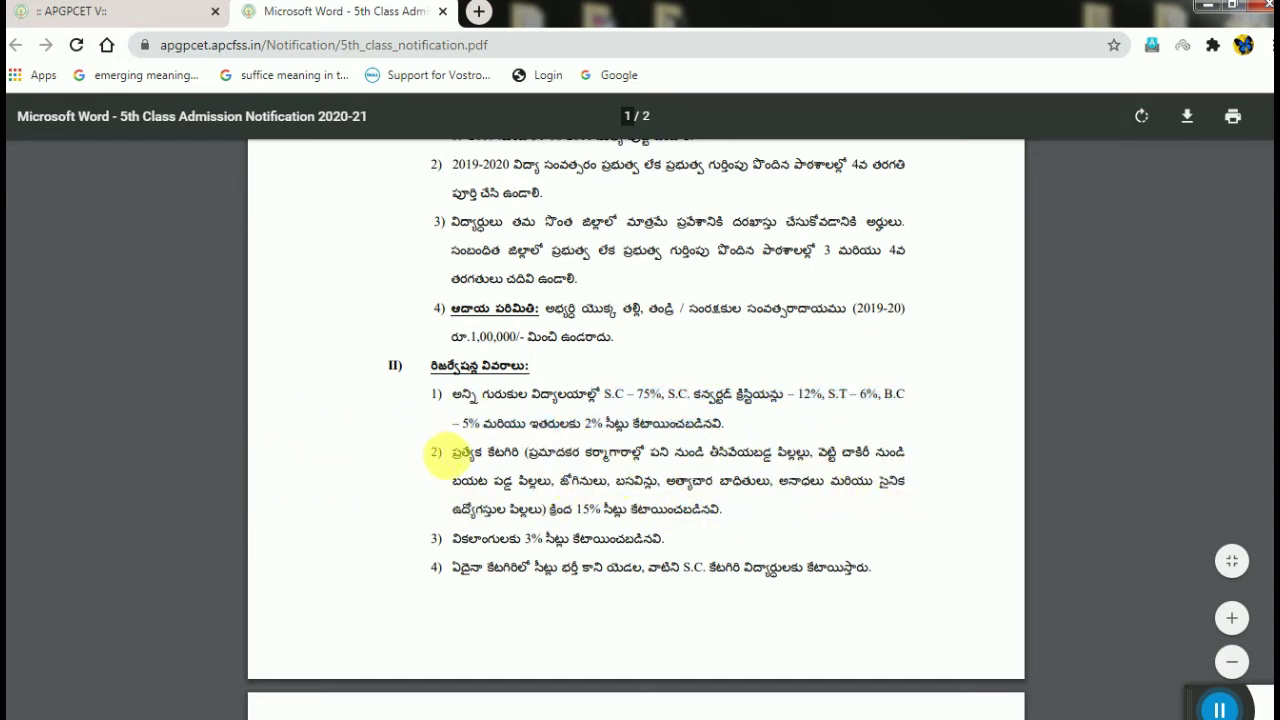
{"action": "left_click_drag", "start_coordinate": [455, 462], "coordinate": [738, 500]}
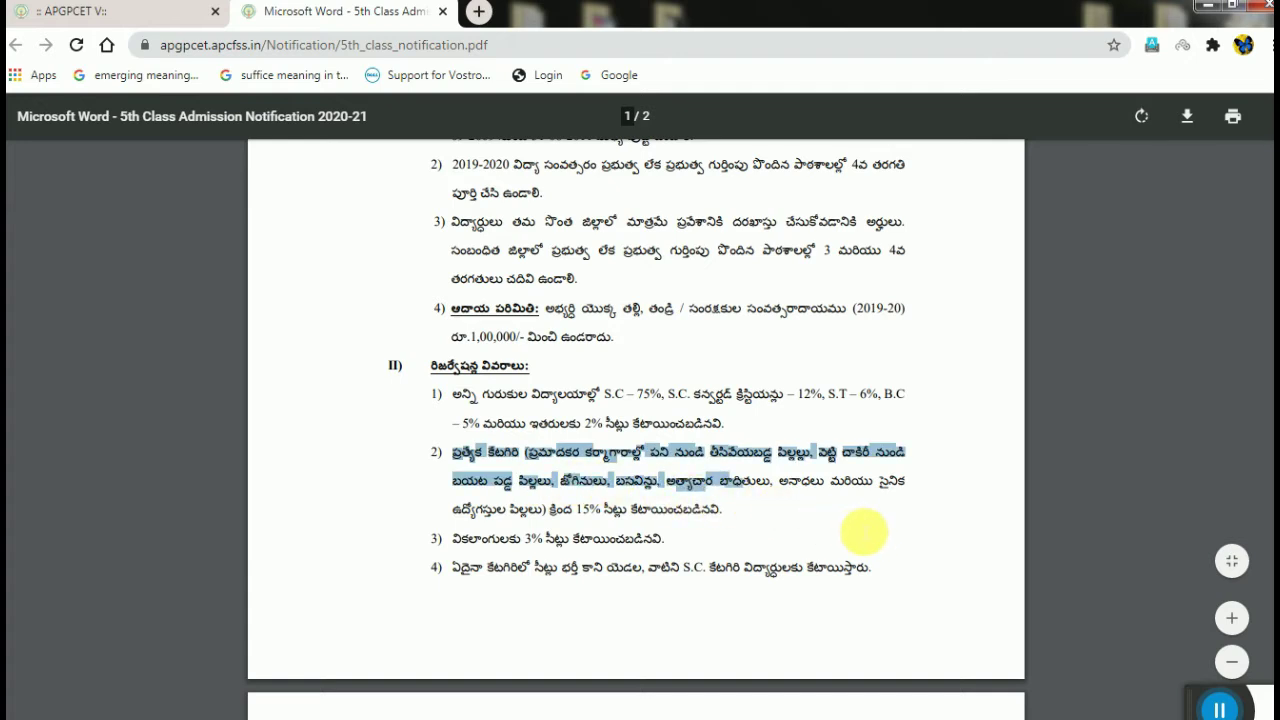
{"action": "left_click_drag", "start_coordinate": [895, 538], "coordinate": [843, 567]}
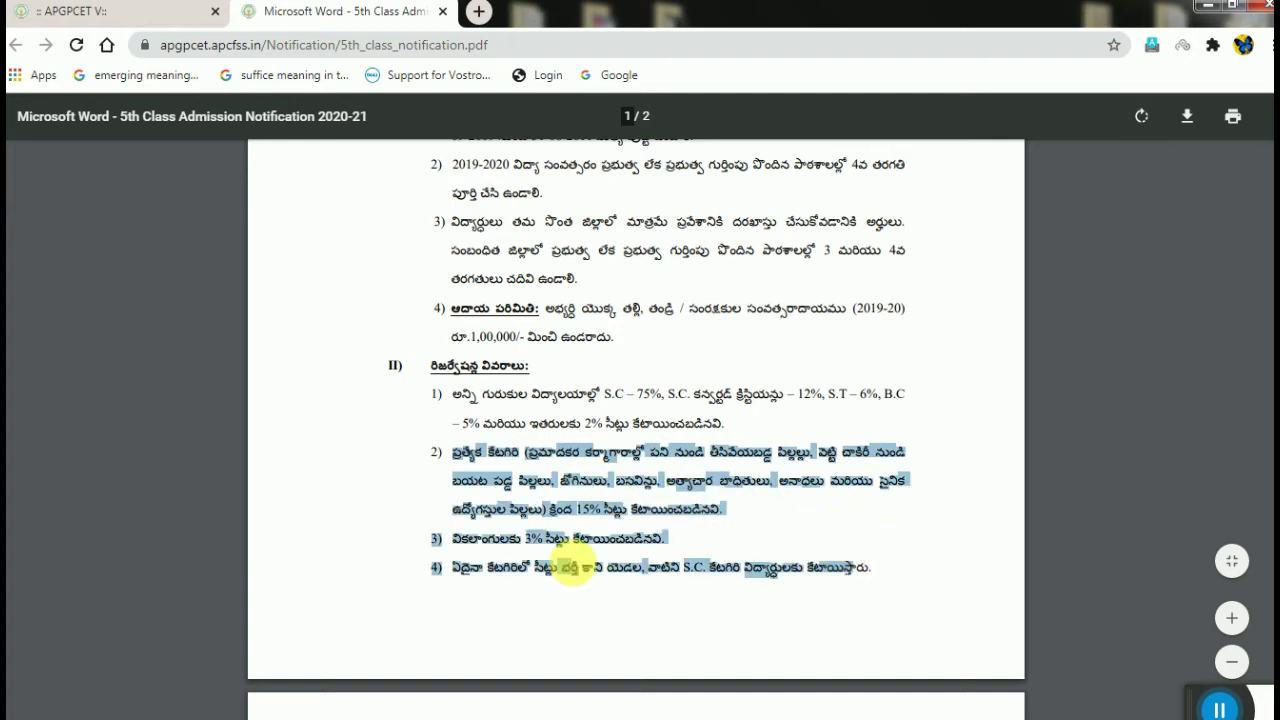
{"action": "left_click", "coordinate": [305, 505]}
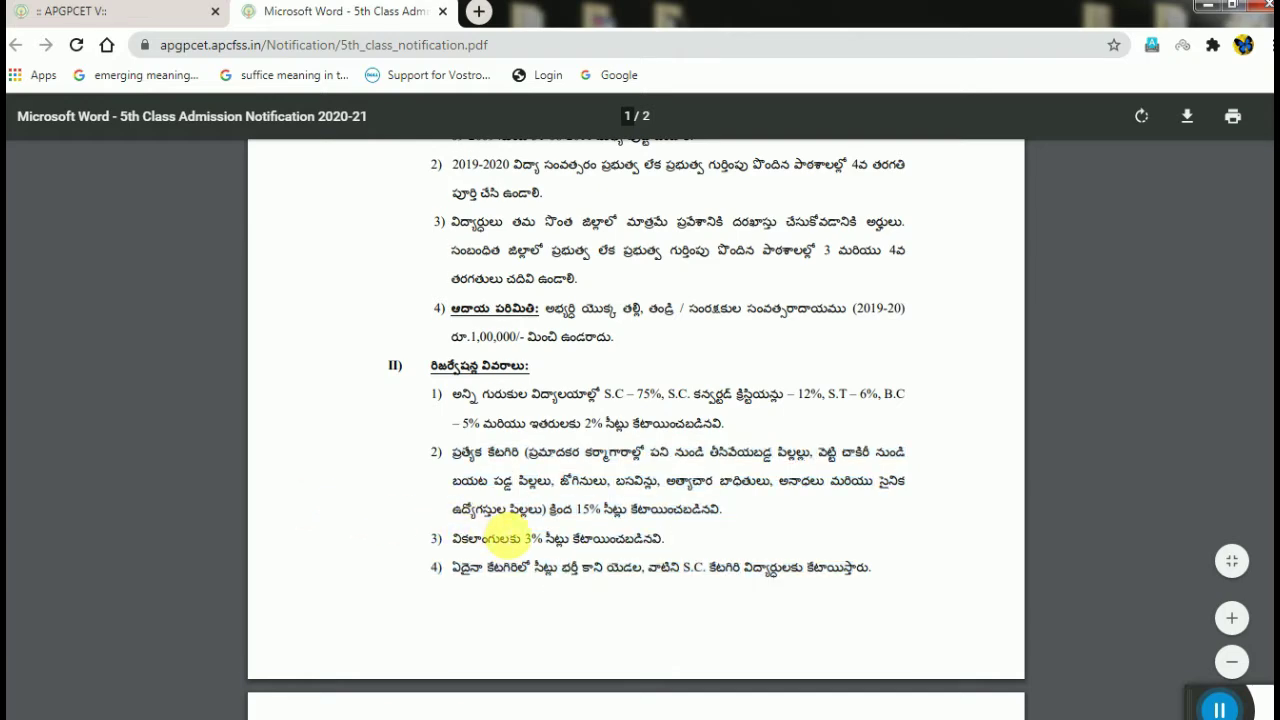
Step: Read the application procedure in section III, highlighting the application fee rule in item 2 and the rule on changes after upload in item 6
{"action": "scroll", "coordinate": [490, 540], "scroll_direction": "down", "scroll_amount": 2}
{"action": "scroll", "coordinate": [508, 537], "scroll_direction": "down", "scroll_amount": 3}
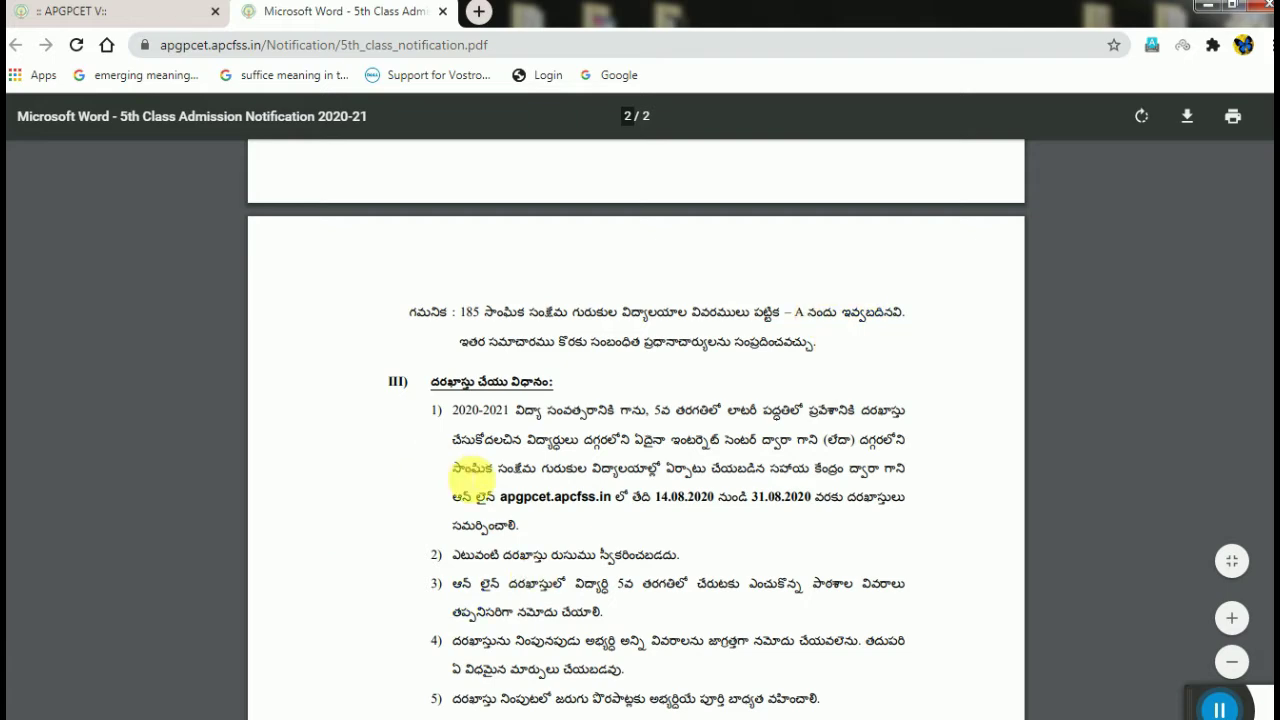
{"action": "scroll", "coordinate": [640, 548], "scroll_direction": "down", "scroll_amount": 1}
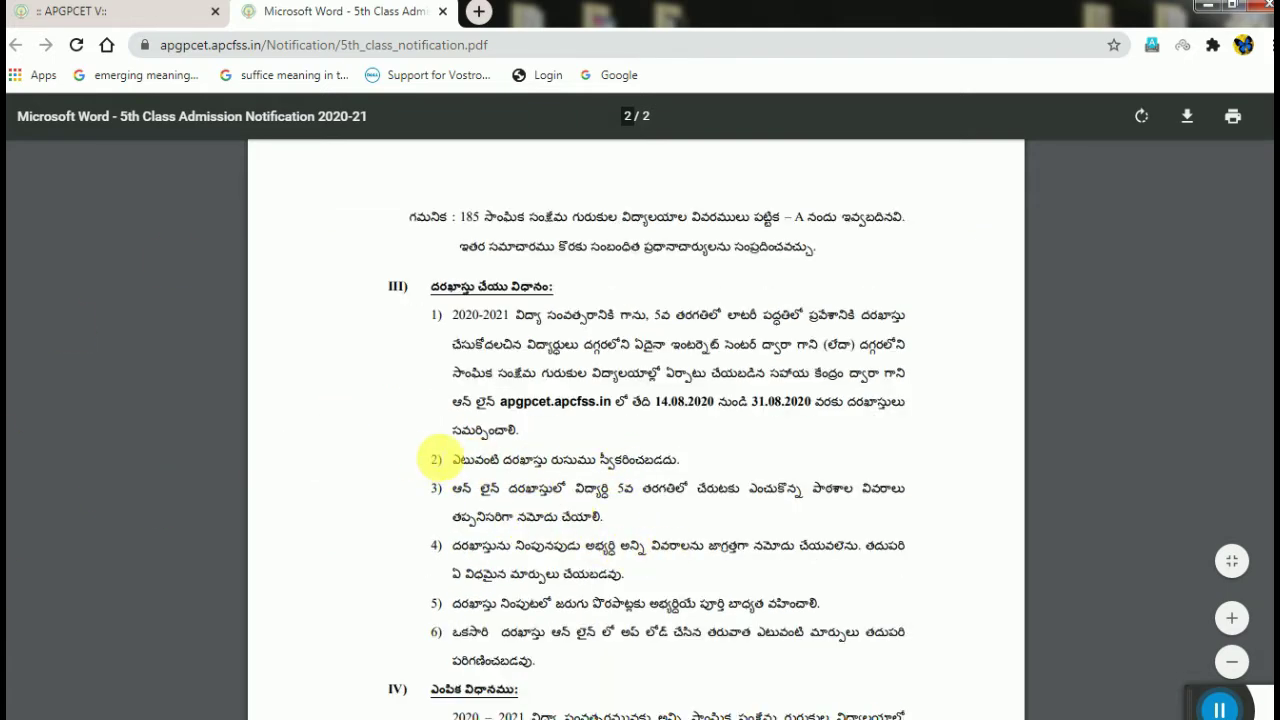
{"action": "left_click_drag", "start_coordinate": [452, 460], "coordinate": [763, 465]}
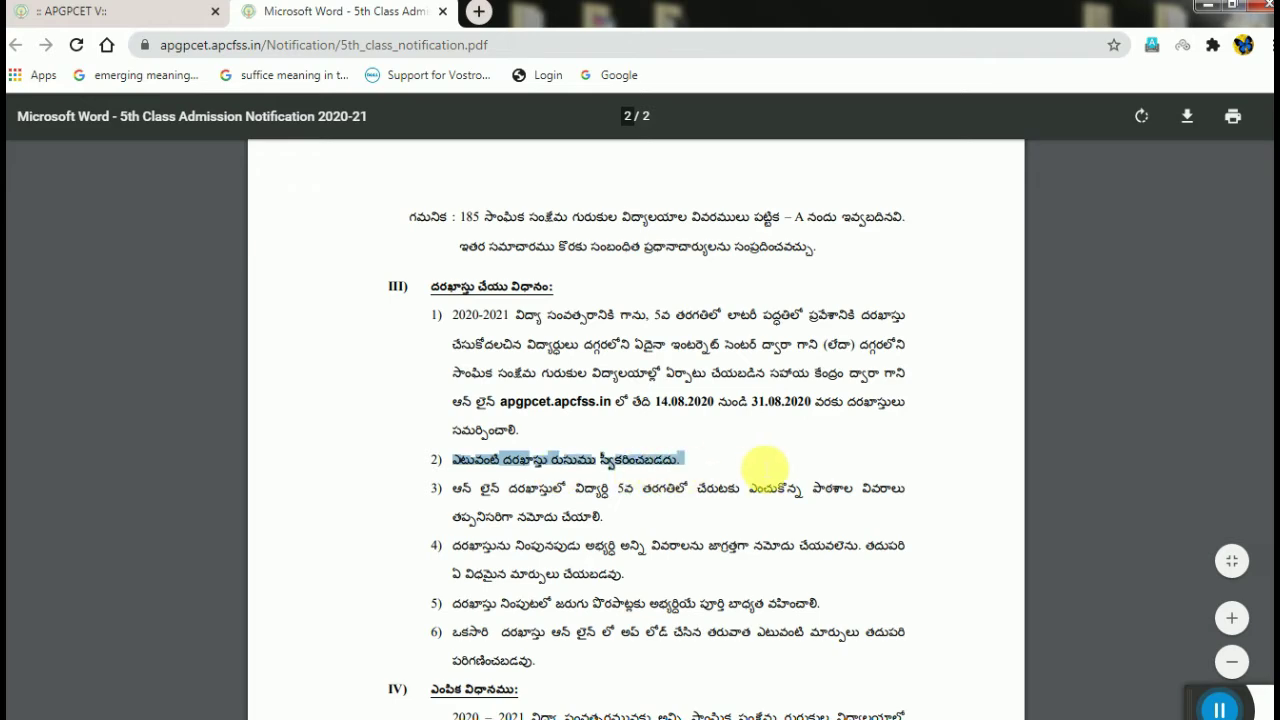
{"action": "scroll", "coordinate": [482, 550], "scroll_direction": "down", "scroll_amount": 2}
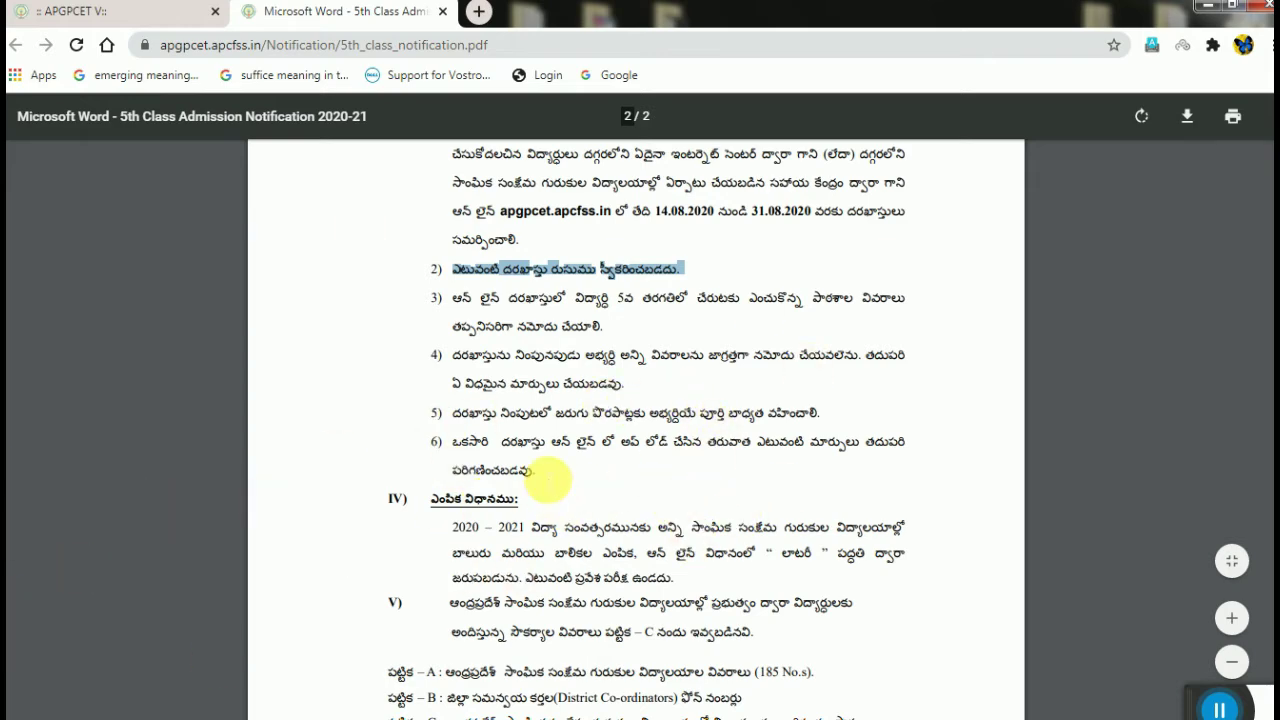
{"action": "scroll", "coordinate": [548, 482], "scroll_direction": "down", "scroll_amount": 2}
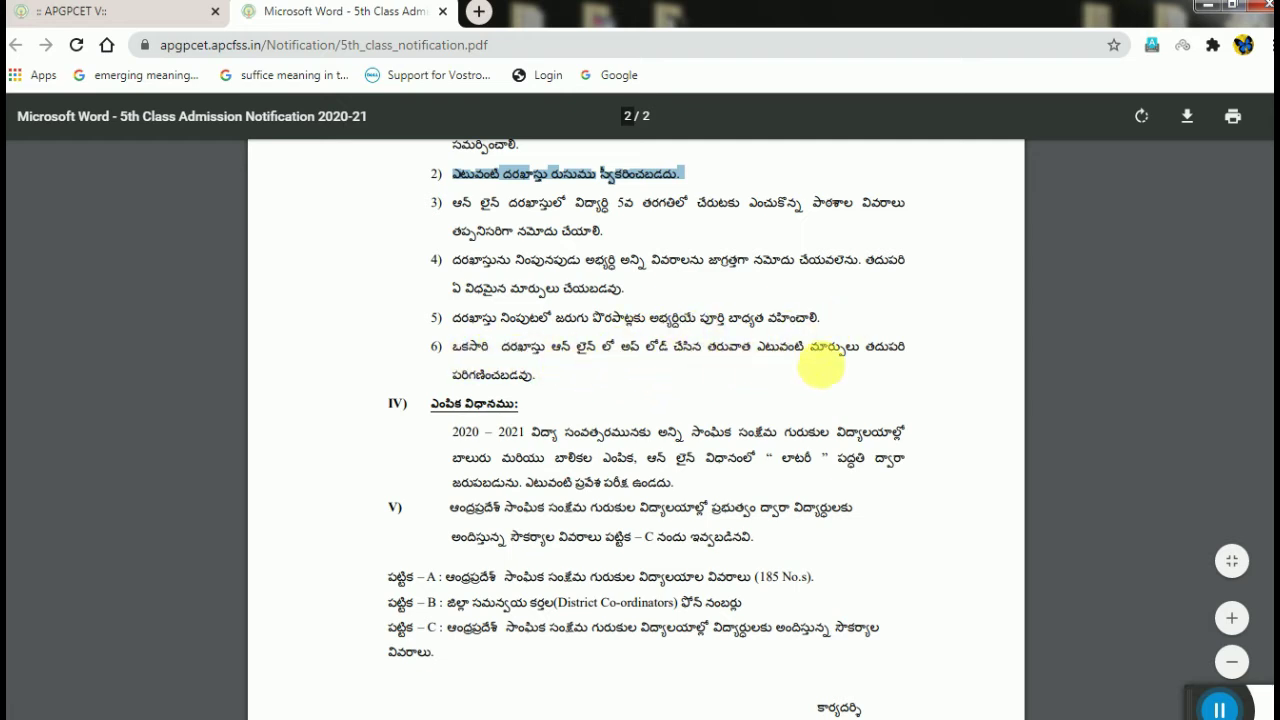
{"action": "left_click_drag", "start_coordinate": [560, 350], "coordinate": [940, 368]}
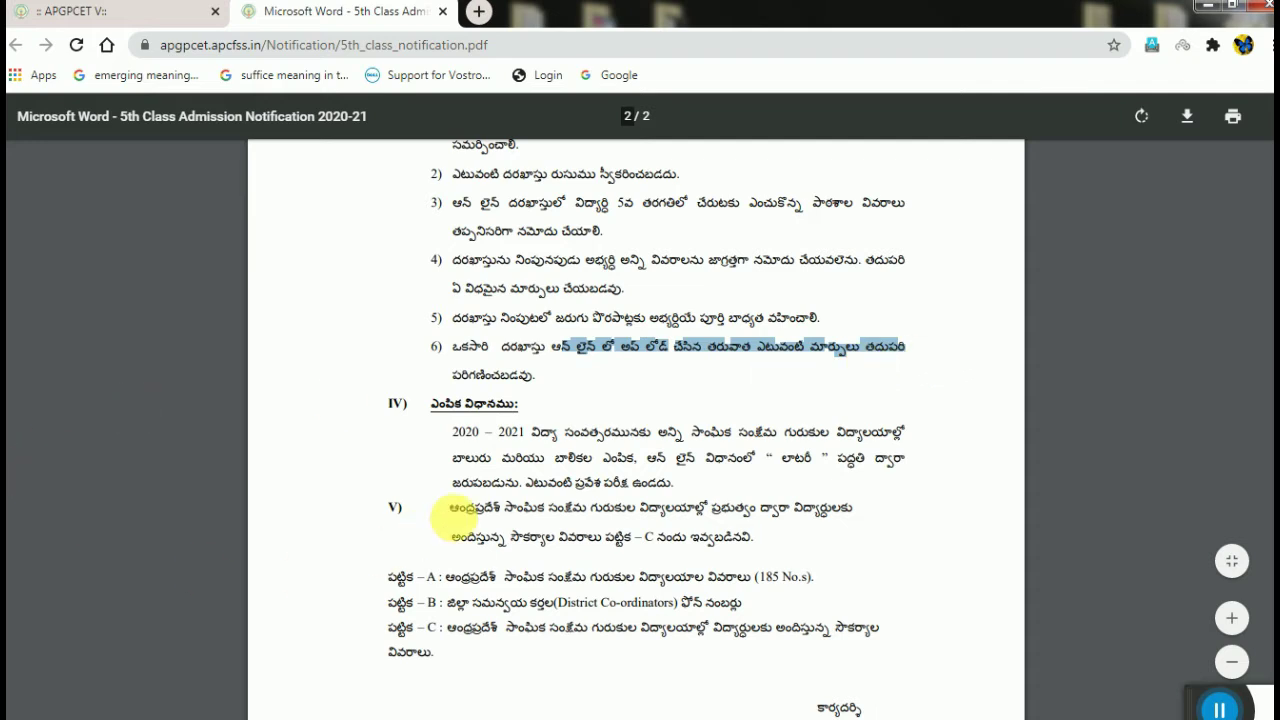
Step: Examine the selection procedure in section IV of the notification, highlighting the words about the lottery method
{"action": "scroll", "coordinate": [428, 545], "scroll_direction": "down", "scroll_amount": 2}
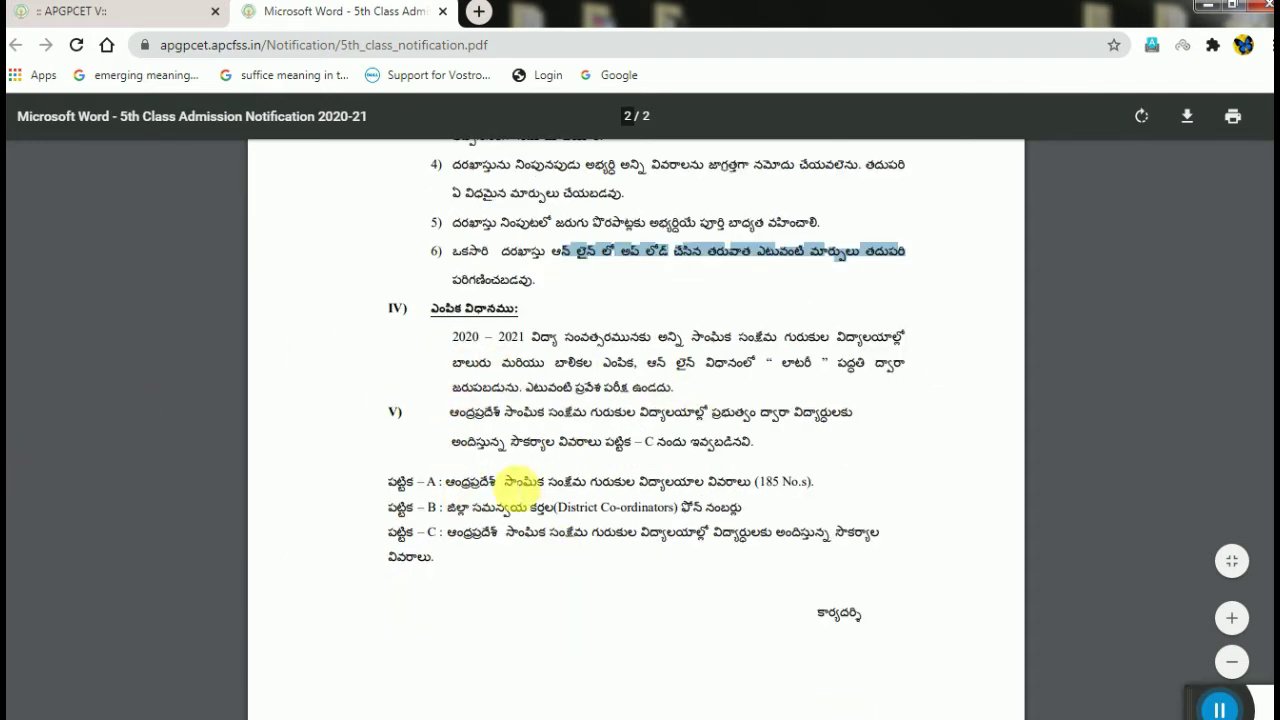
{"action": "left_click", "coordinate": [570, 592]}
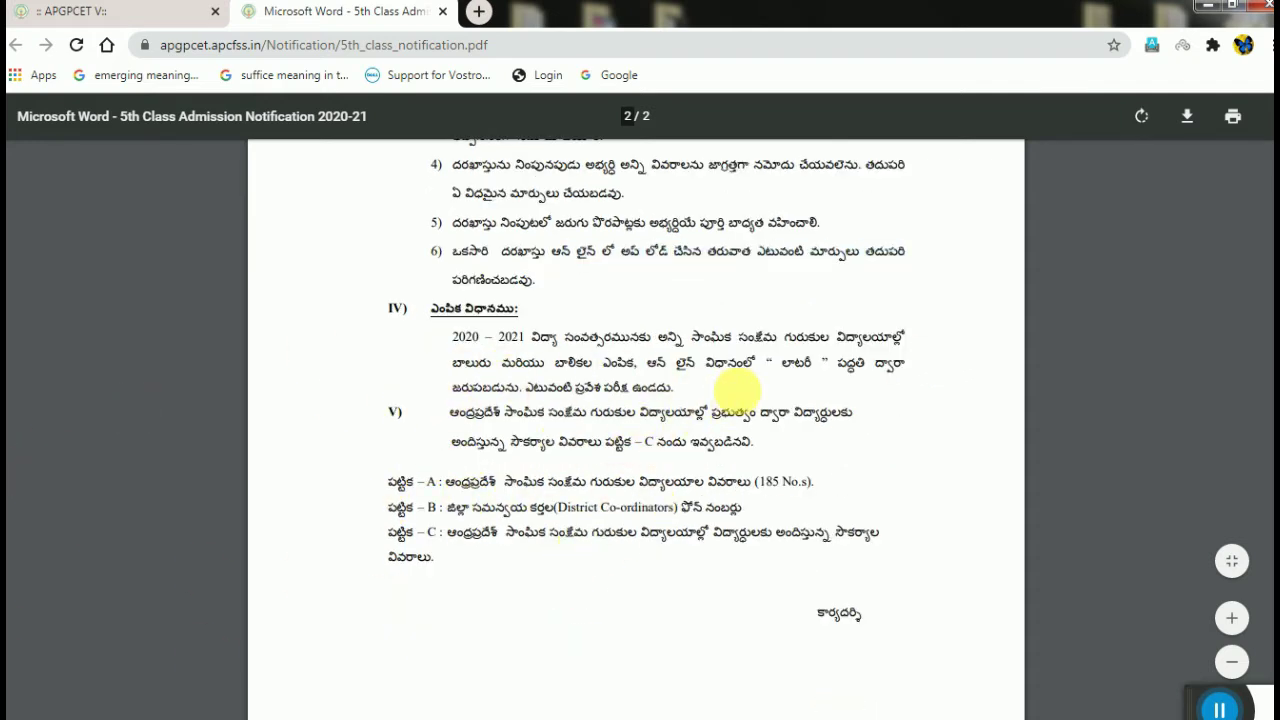
{"action": "left_click_drag", "start_coordinate": [766, 366], "coordinate": [868, 370]}
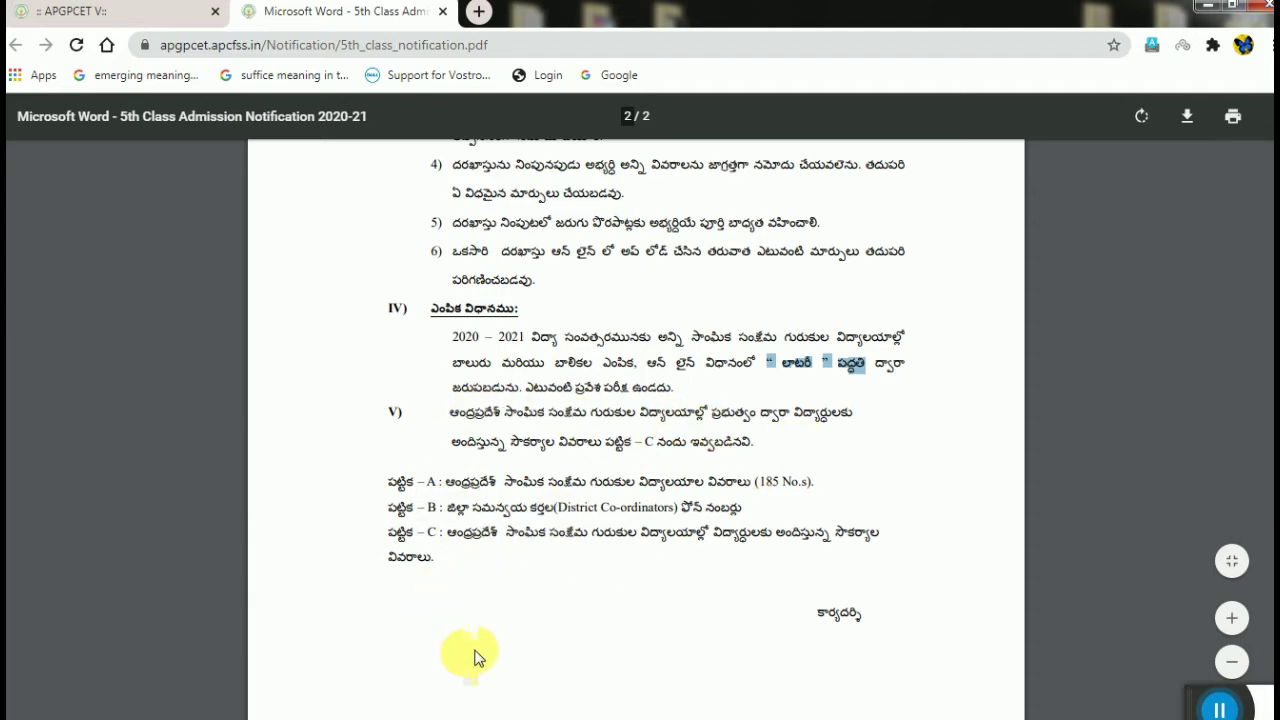
{"action": "left_click", "coordinate": [546, 638]}
Step: Leave the notification for the APGPCET home page and open the online application form for 5th class admissions
{"action": "scroll", "coordinate": [528, 478], "scroll_direction": "down", "scroll_amount": 1}
{"action": "scroll", "coordinate": [528, 470], "scroll_direction": "up", "scroll_amount": 10}
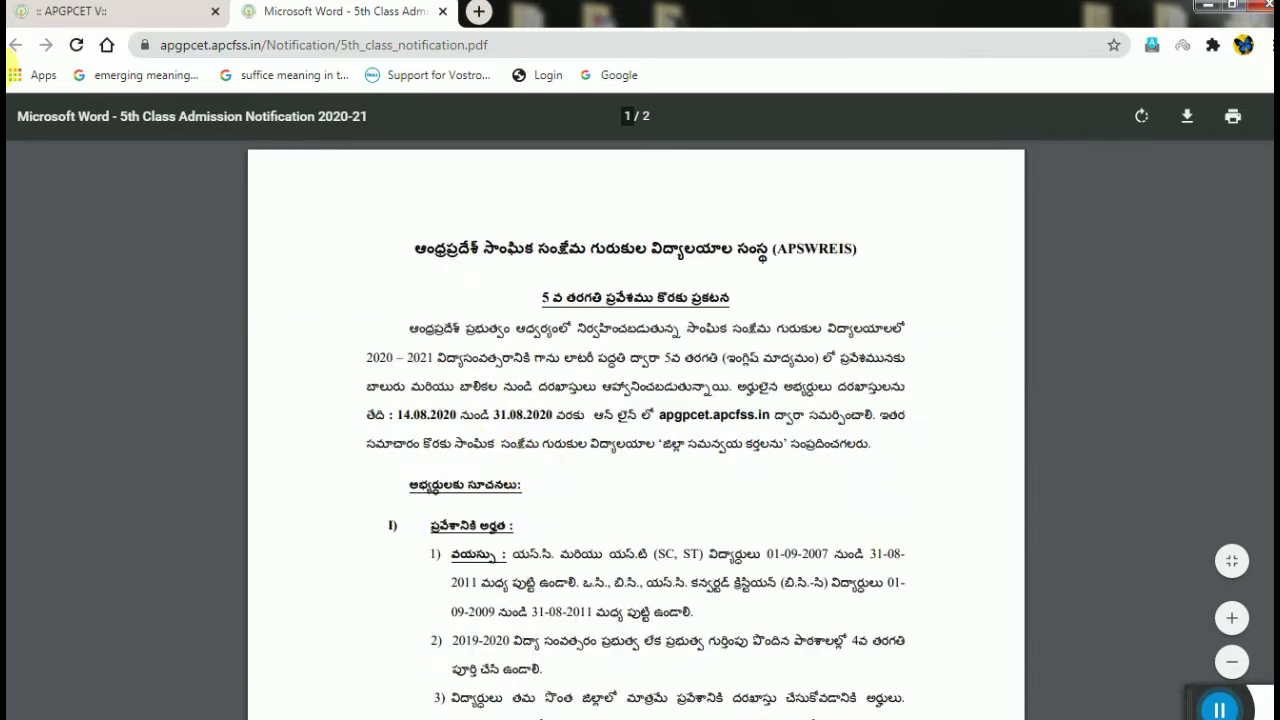
{"action": "left_click", "coordinate": [100, 12]}
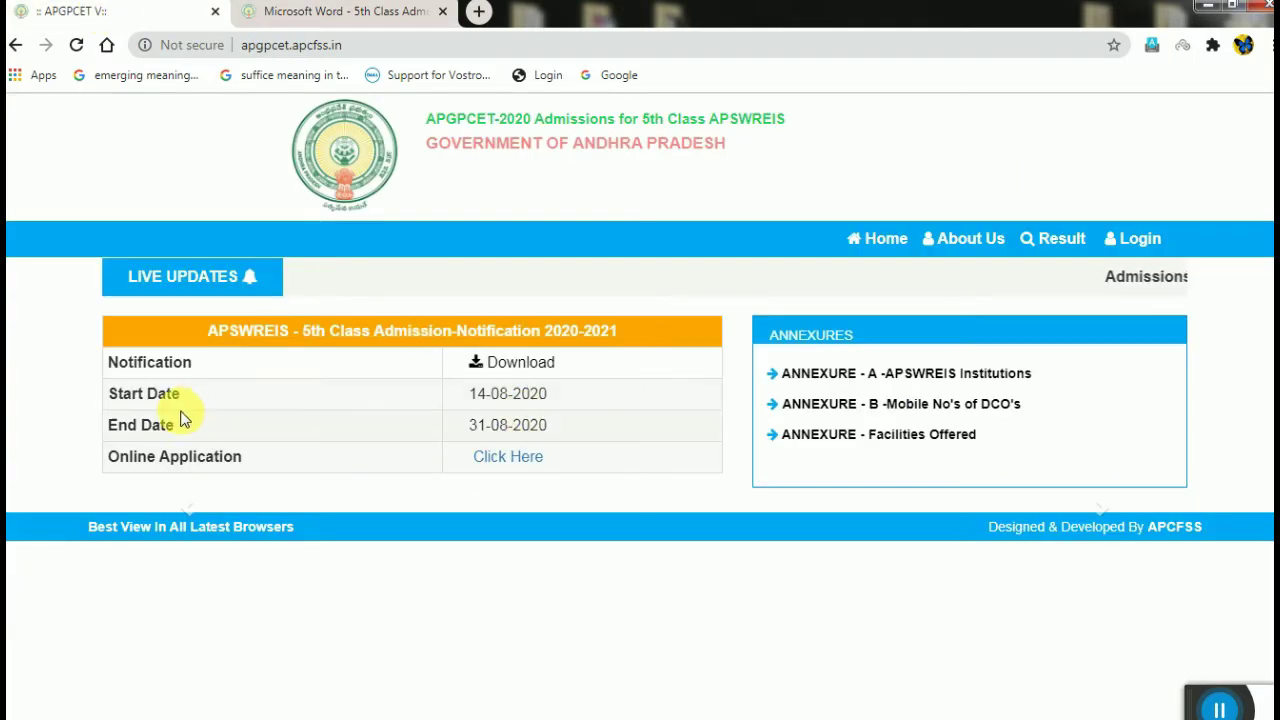
{"action": "left_click", "coordinate": [503, 462]}
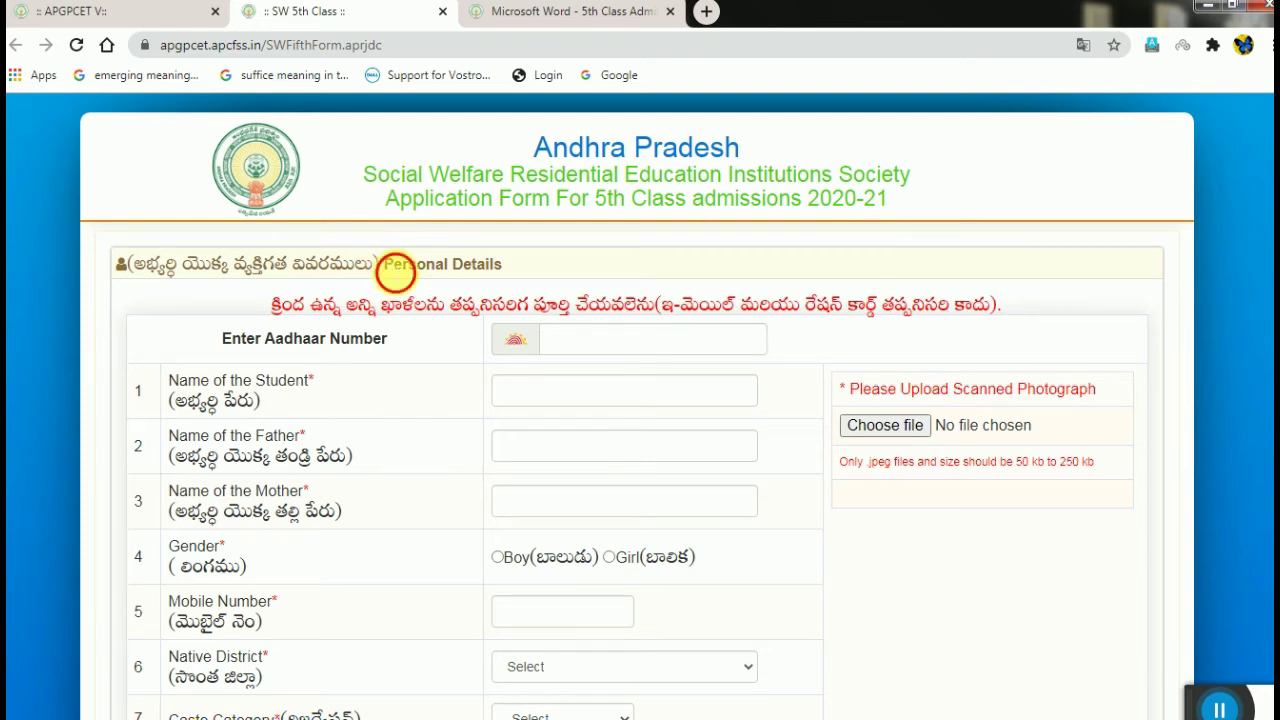
Step: Examine the Personal Details section and the scanned photograph requirements, highlighting the 50 kb to 250 kb size limit
{"action": "double_click", "coordinate": [392, 264]}
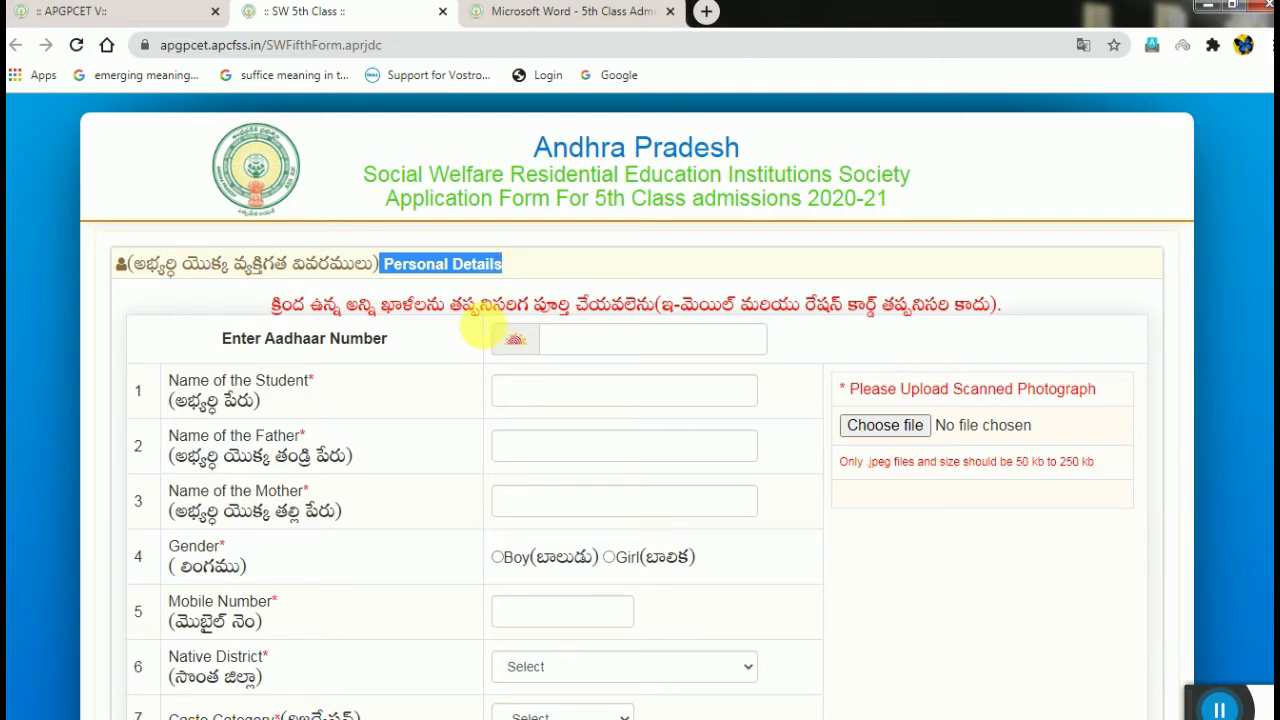
{"action": "left_click", "coordinate": [455, 350]}
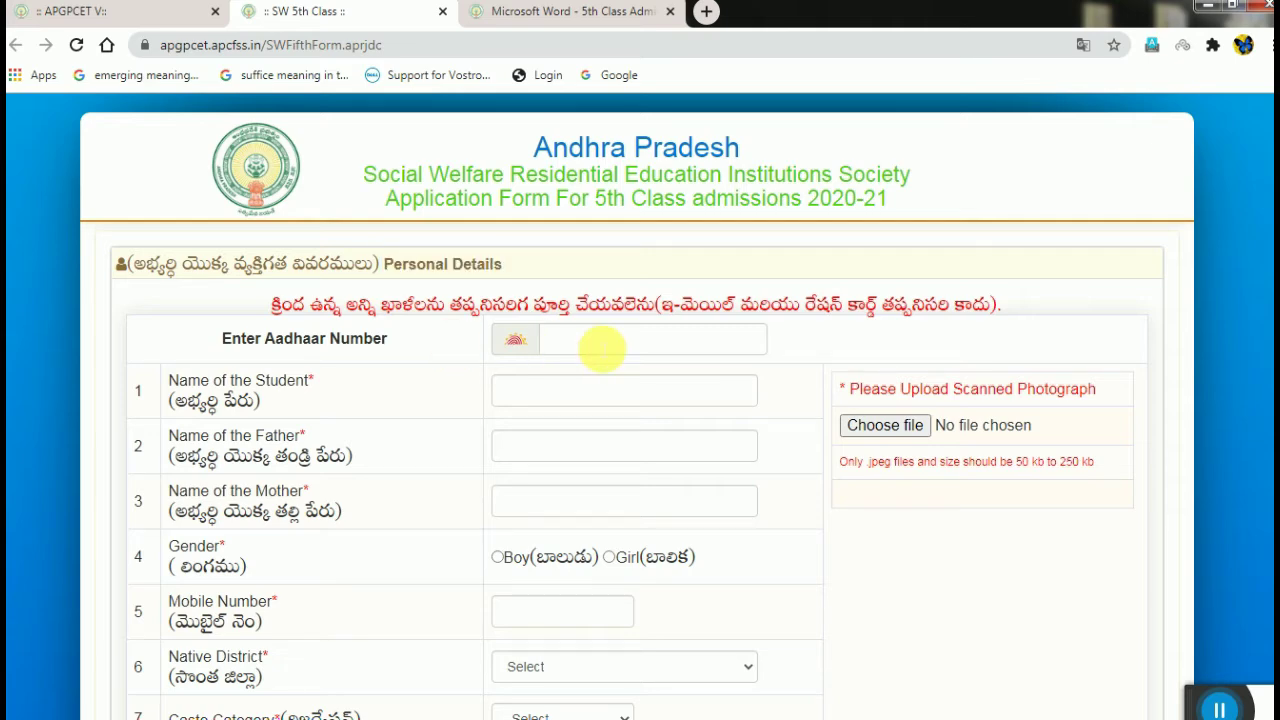
{"action": "scroll", "coordinate": [600, 345], "scroll_direction": "down", "scroll_amount": 1}
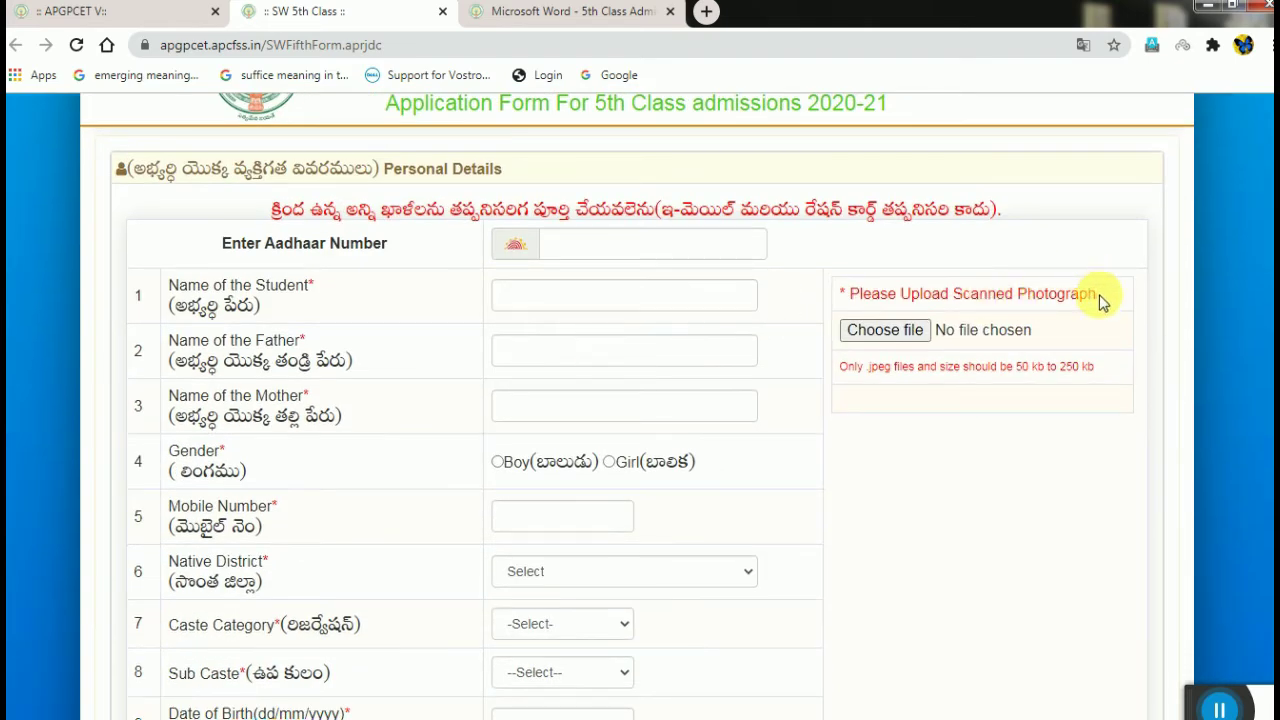
{"action": "left_click_drag", "start_coordinate": [851, 293], "coordinate": [1133, 288]}
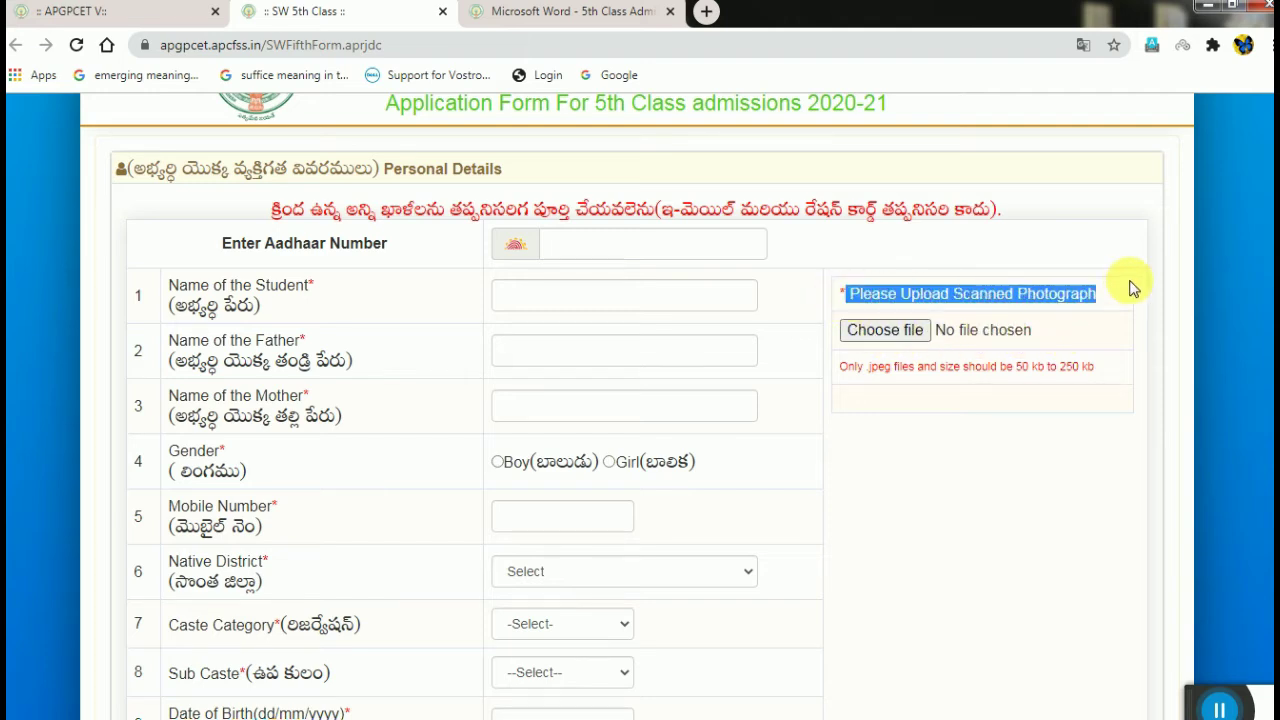
{"action": "left_click", "coordinate": [945, 432]}
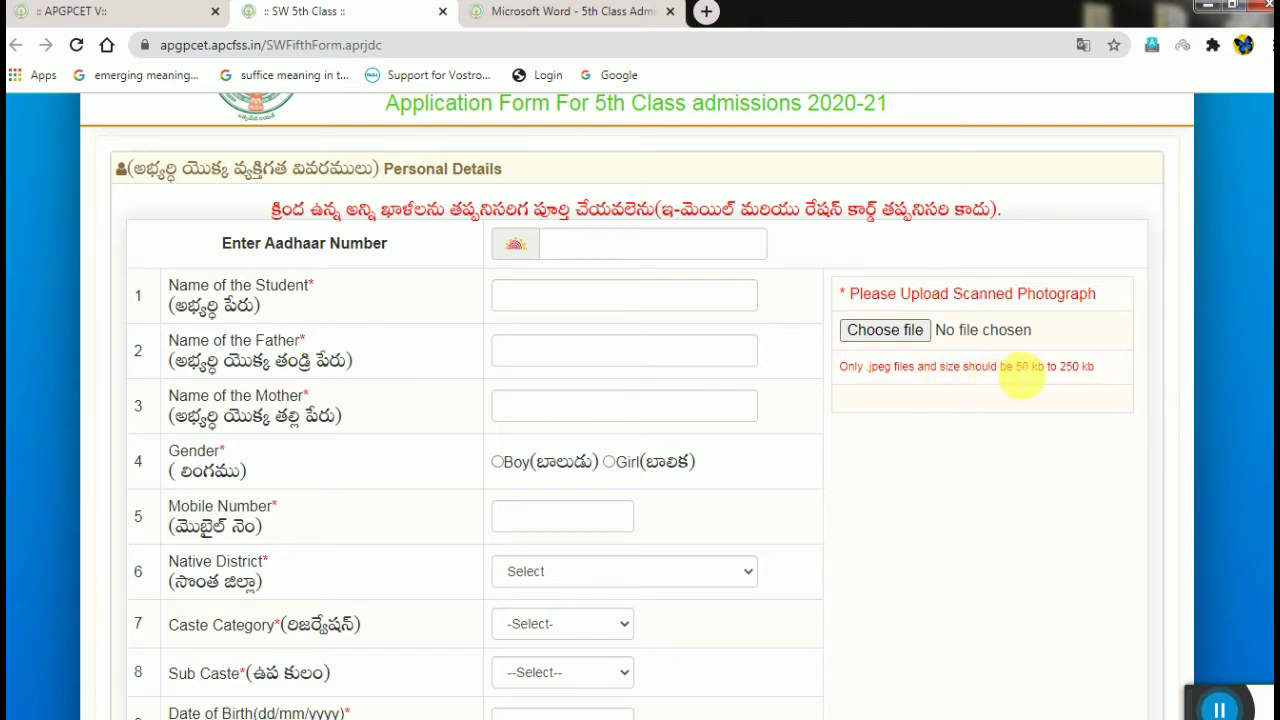
{"action": "left_click_drag", "start_coordinate": [1015, 366], "coordinate": [1101, 362]}
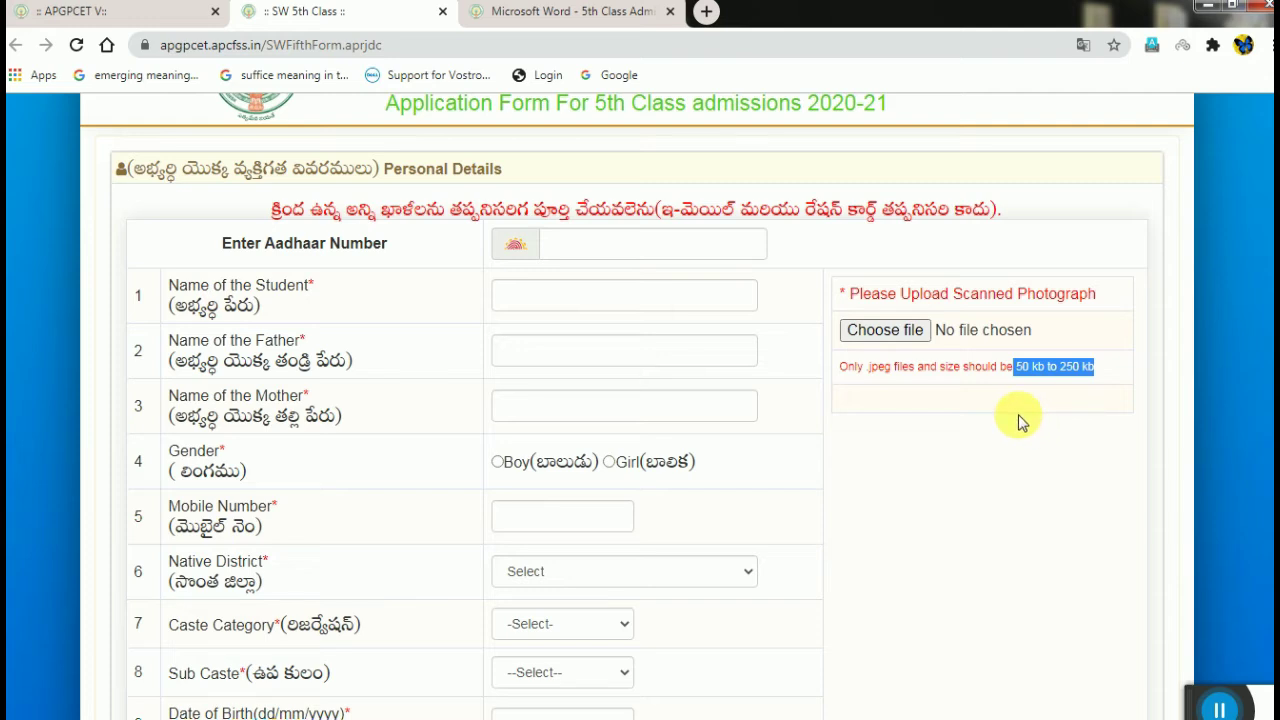
{"action": "left_click", "coordinate": [1002, 441]}
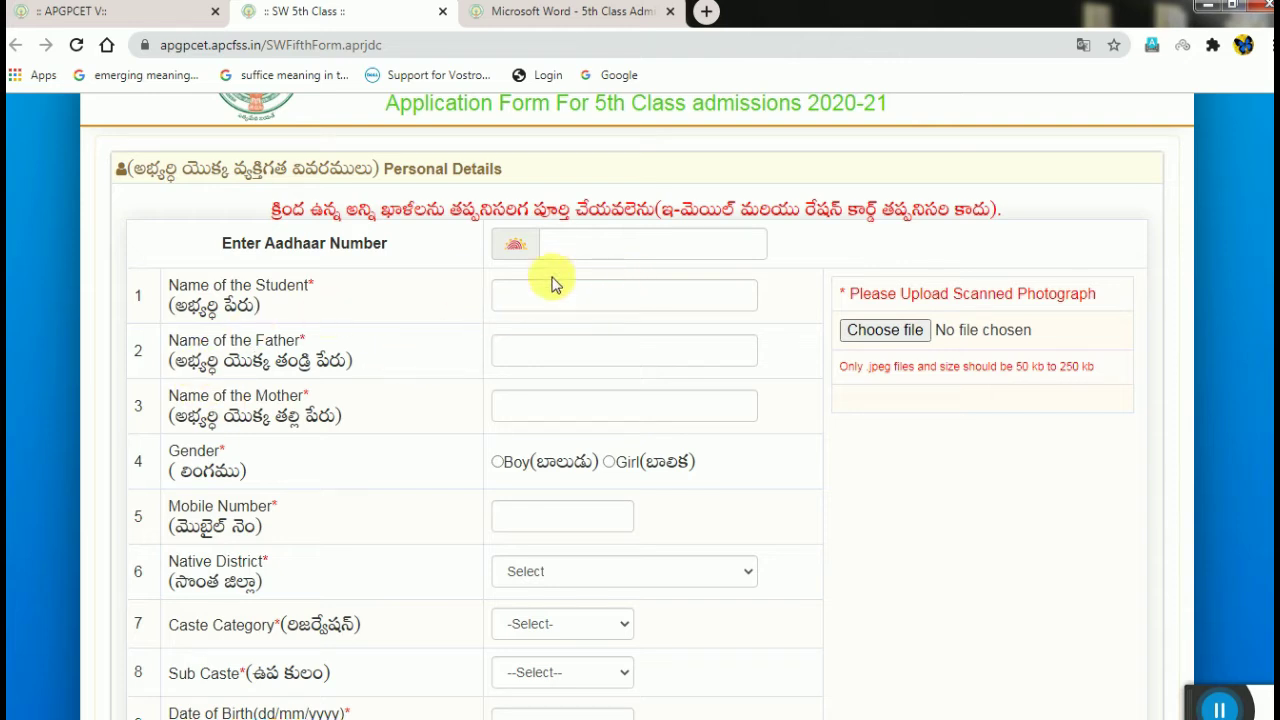
{"action": "left_click", "coordinate": [567, 305]}
{"action": "left_click", "coordinate": [437, 286]}
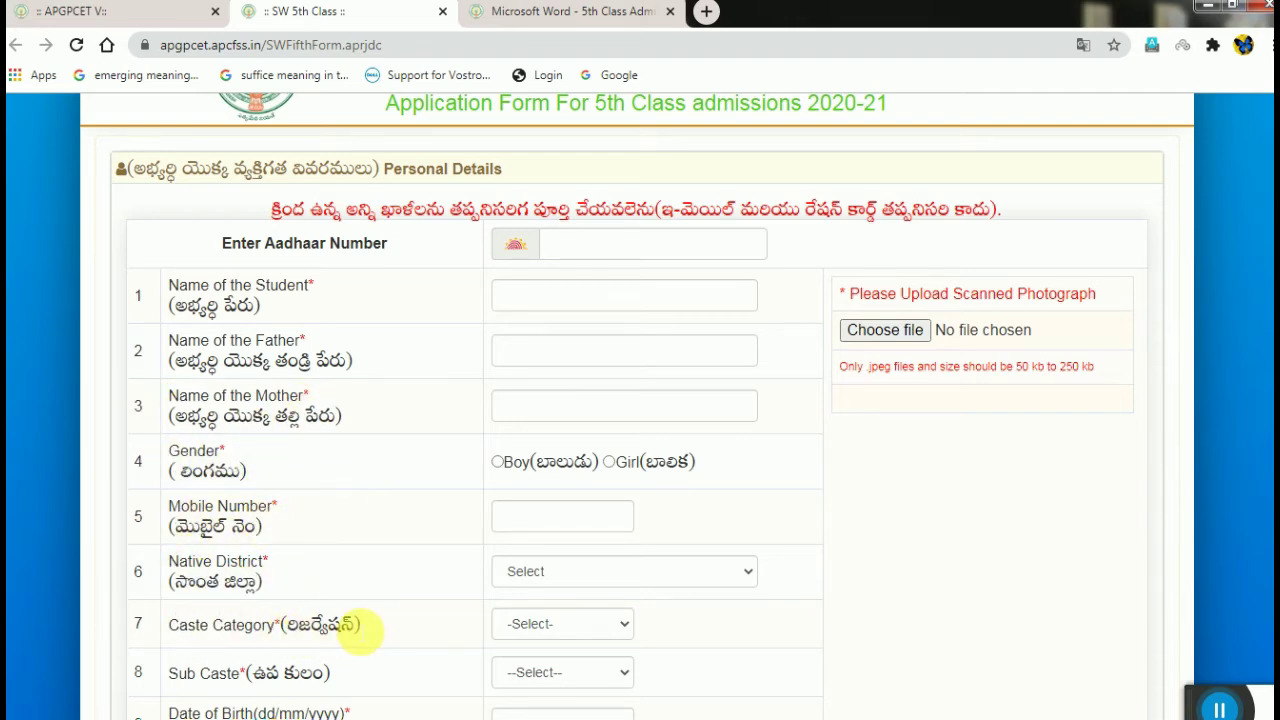
Step: Set the Caste Category to BC-A and view the available sub castes without choosing one
{"action": "scroll", "coordinate": [358, 618], "scroll_direction": "down", "scroll_amount": 2}
{"action": "left_click", "coordinate": [562, 433]}
{"action": "left_click", "coordinate": [559, 509]}
{"action": "left_click", "coordinate": [579, 482]}
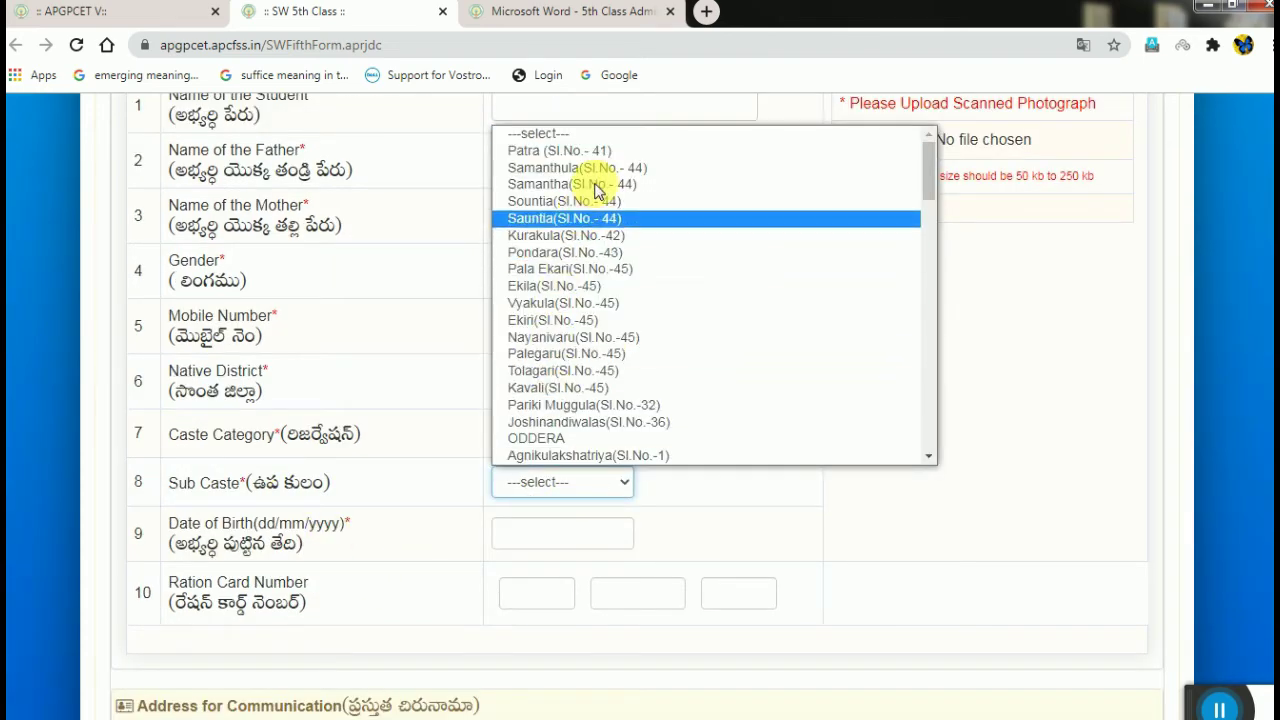
{"action": "scroll", "coordinate": [524, 450], "scroll_direction": "down", "scroll_amount": 1}
{"action": "left_click", "coordinate": [429, 465]}
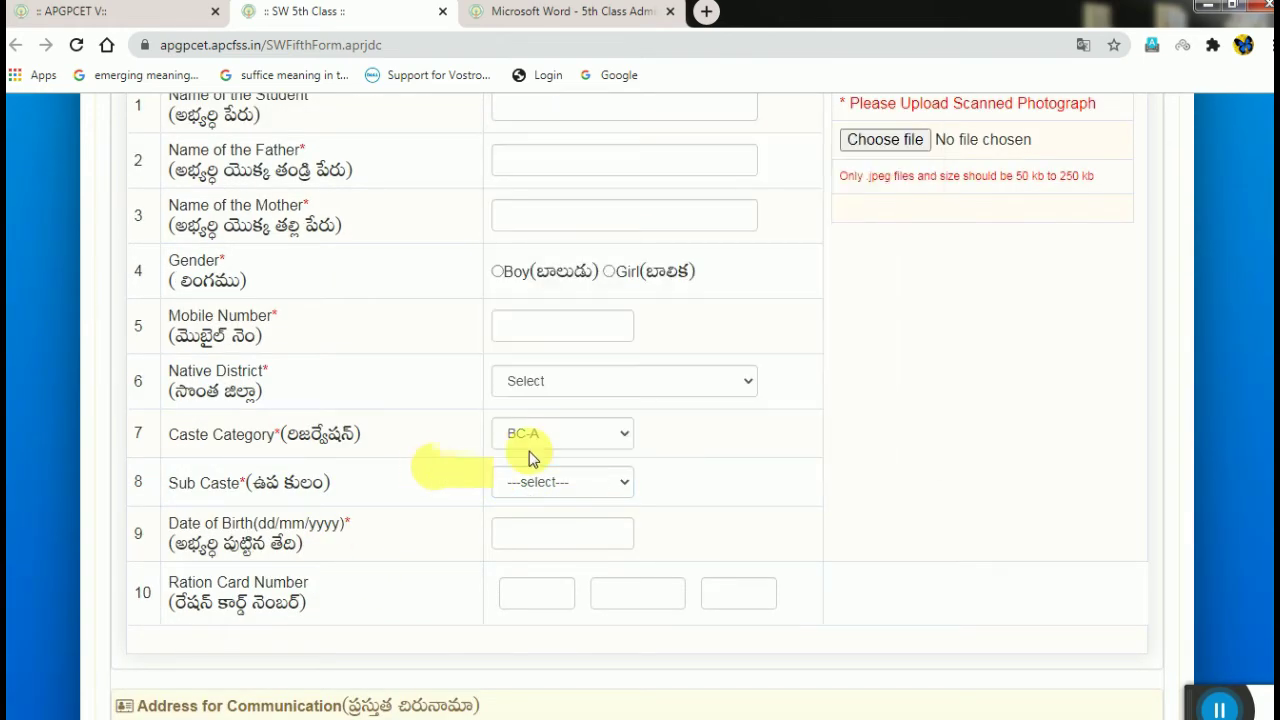
Step: Look over the ration card number and date of birth fields, leaving them empty
{"action": "scroll", "coordinate": [529, 457], "scroll_direction": "down", "scroll_amount": 2}
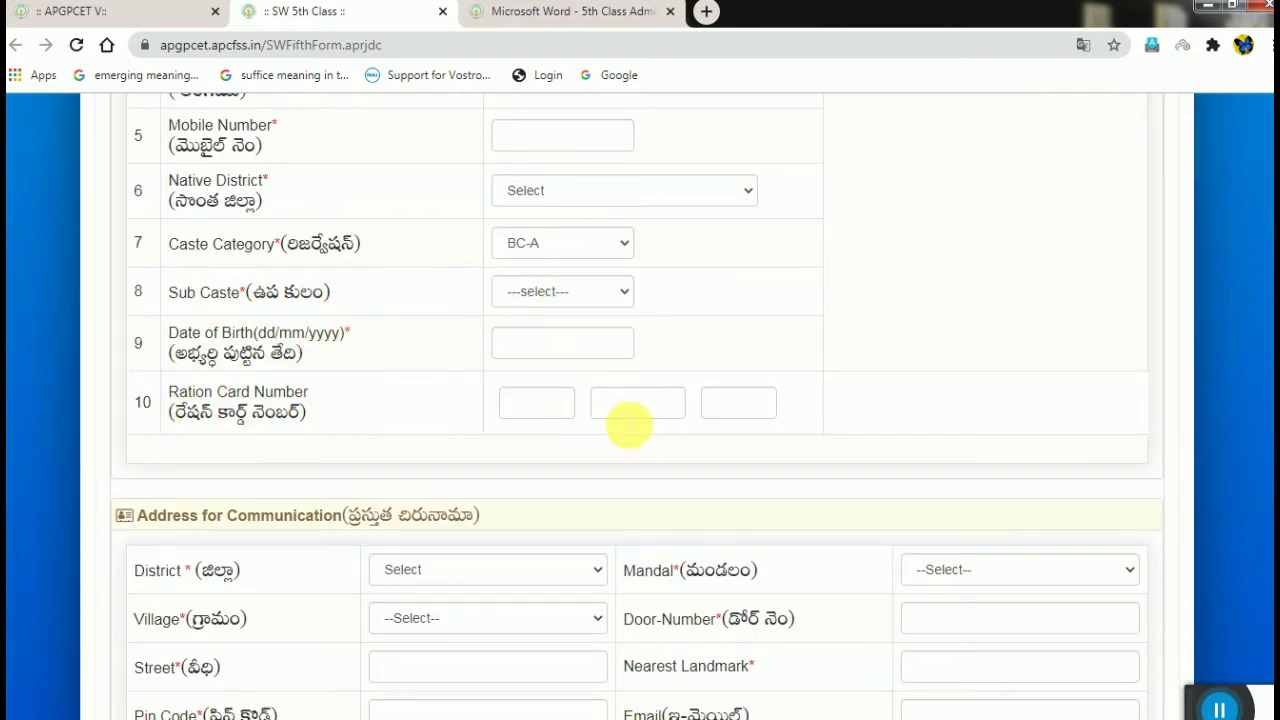
{"action": "left_click", "coordinate": [537, 405]}
{"action": "left_click", "coordinate": [632, 403]}
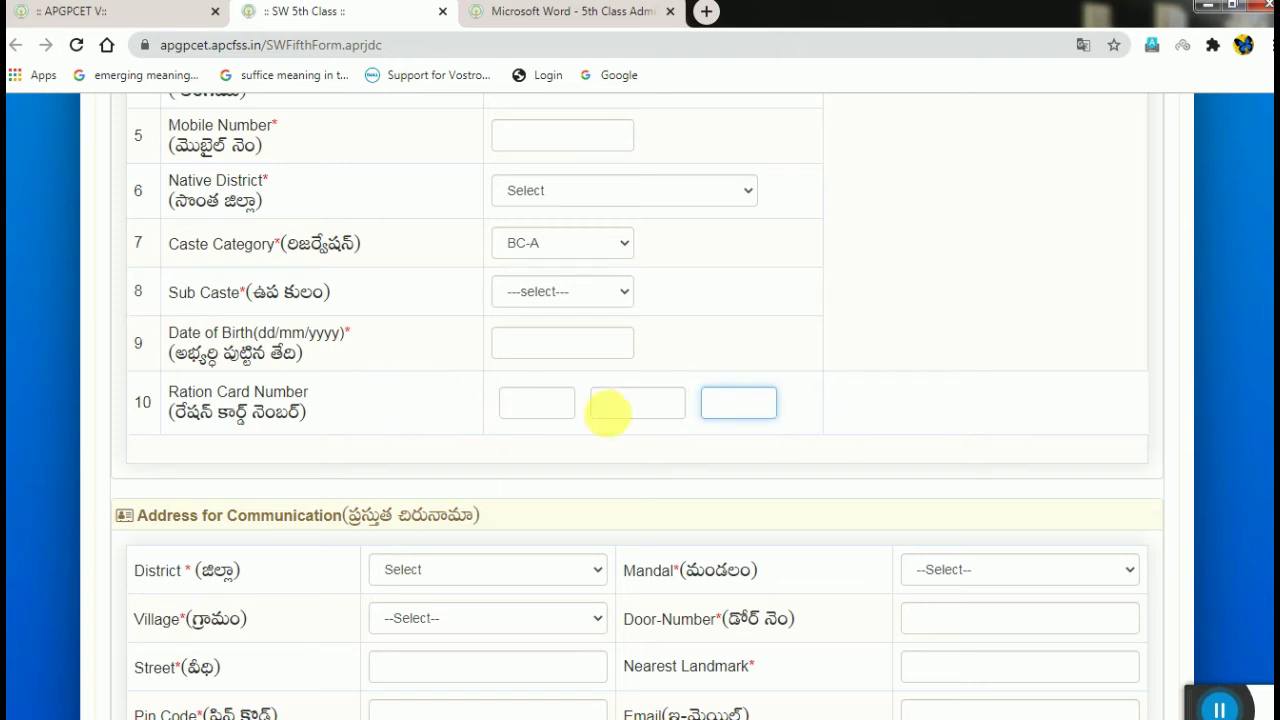
{"action": "left_click", "coordinate": [513, 347]}
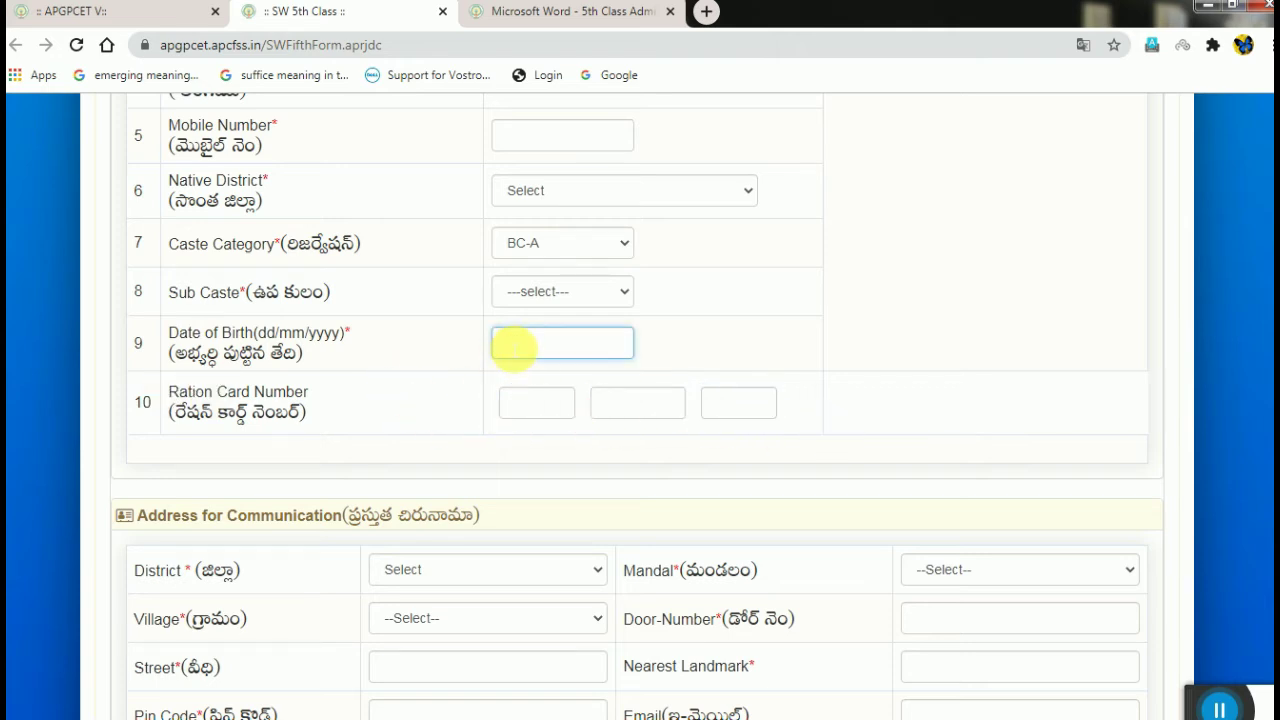
Step: Highlight the bonded labour question in Special Reservation Details, try the answer Yes and set it back to No
{"action": "scroll", "coordinate": [513, 345], "scroll_direction": "down", "scroll_amount": 3}
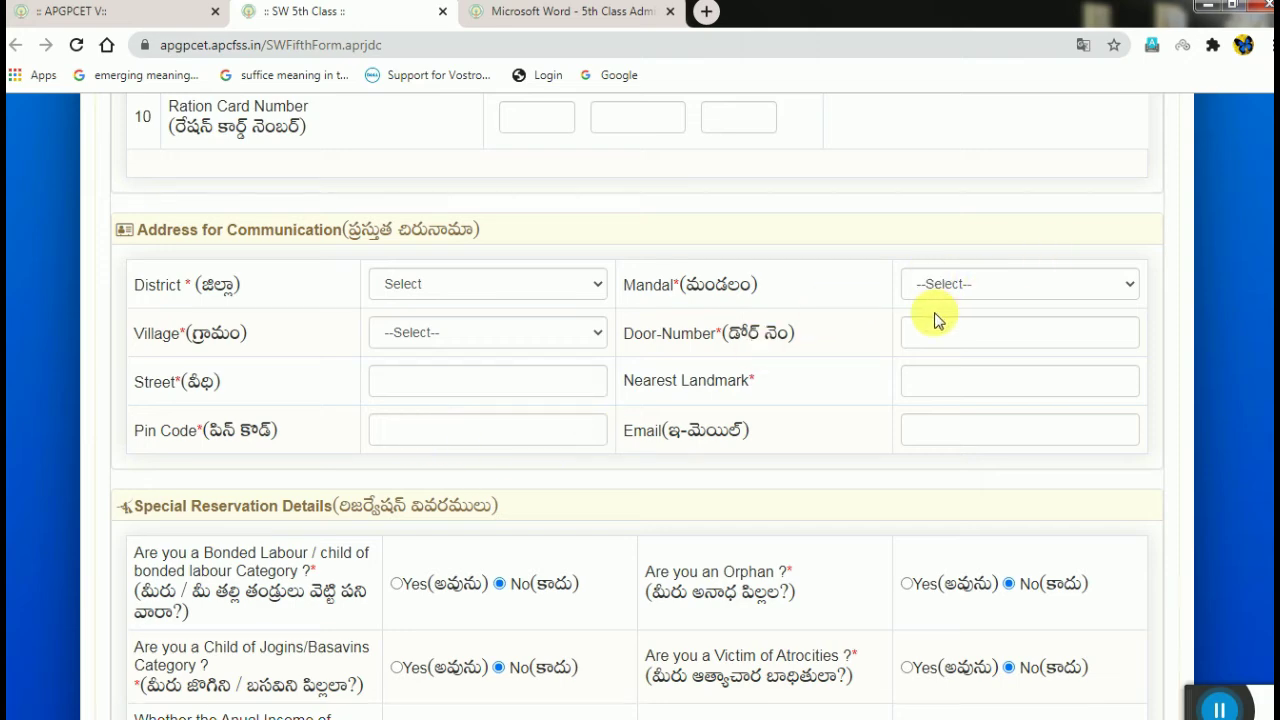
{"action": "scroll", "coordinate": [634, 345], "scroll_direction": "down", "scroll_amount": 2}
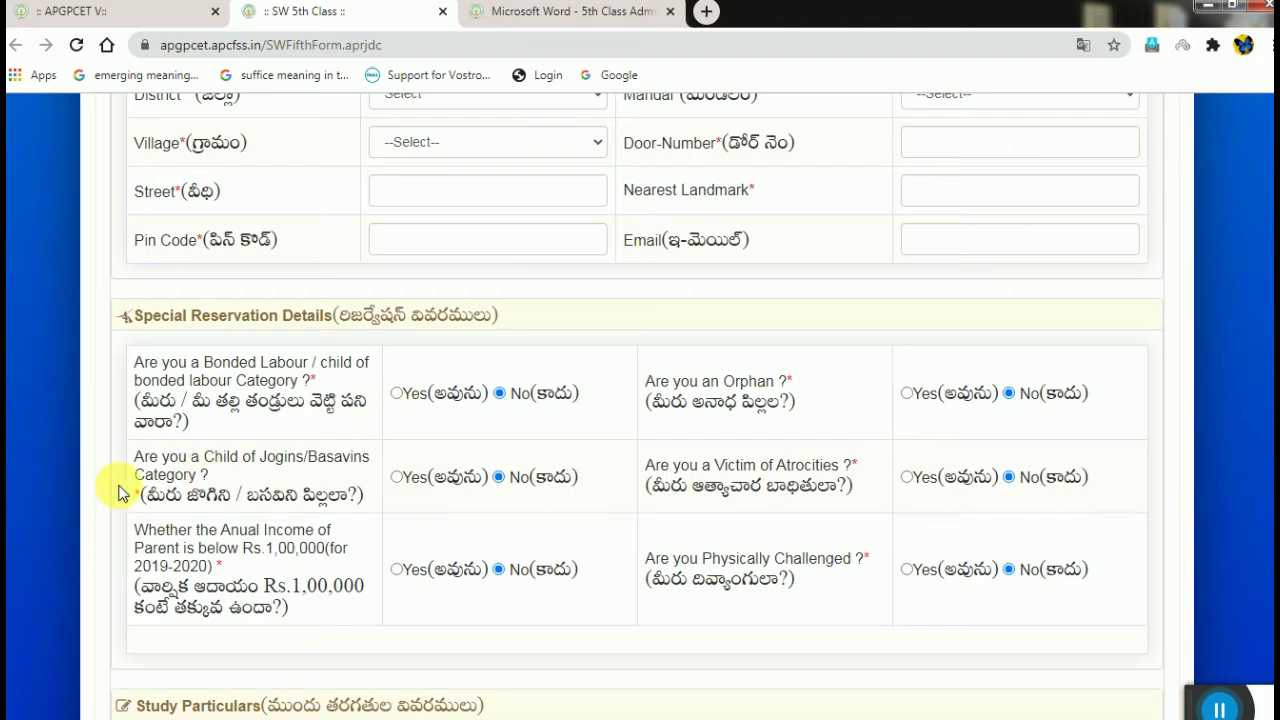
{"action": "left_click_drag", "start_coordinate": [140, 402], "coordinate": [378, 438]}
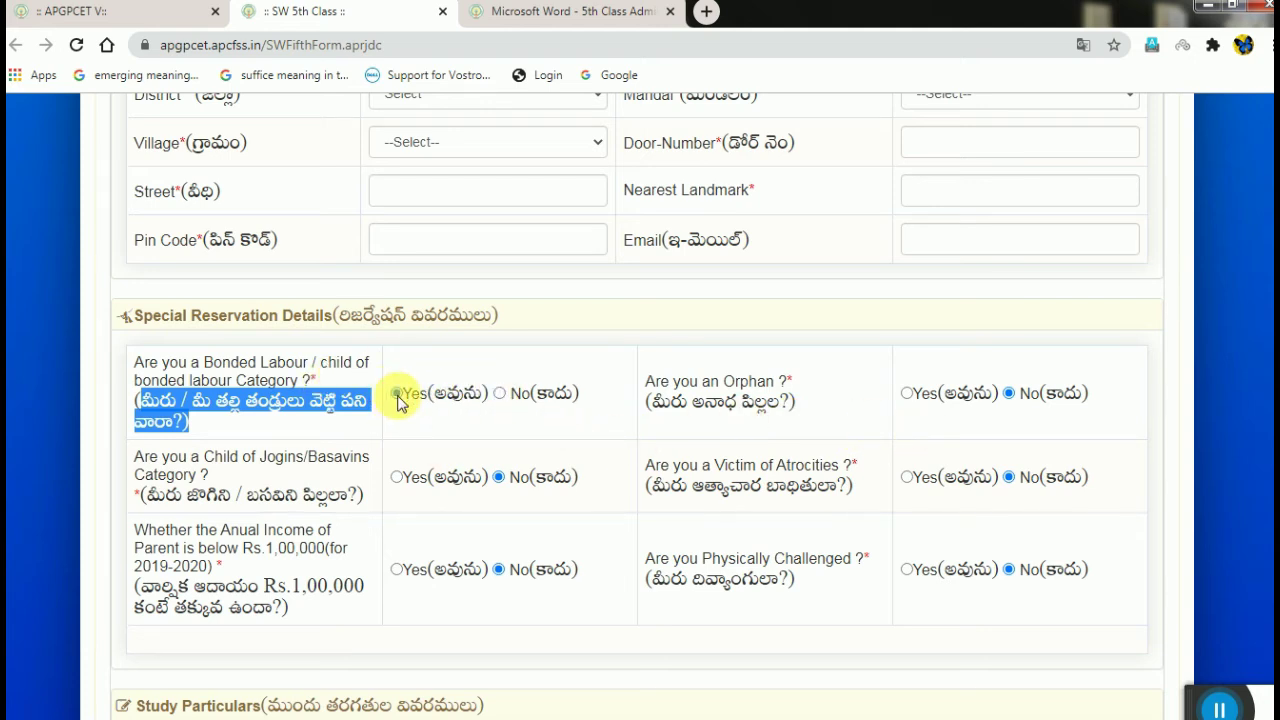
{"action": "scroll", "coordinate": [232, 462], "scroll_direction": "down", "scroll_amount": 1}
{"action": "scroll", "coordinate": [232, 462], "scroll_direction": "down", "scroll_amount": 1}
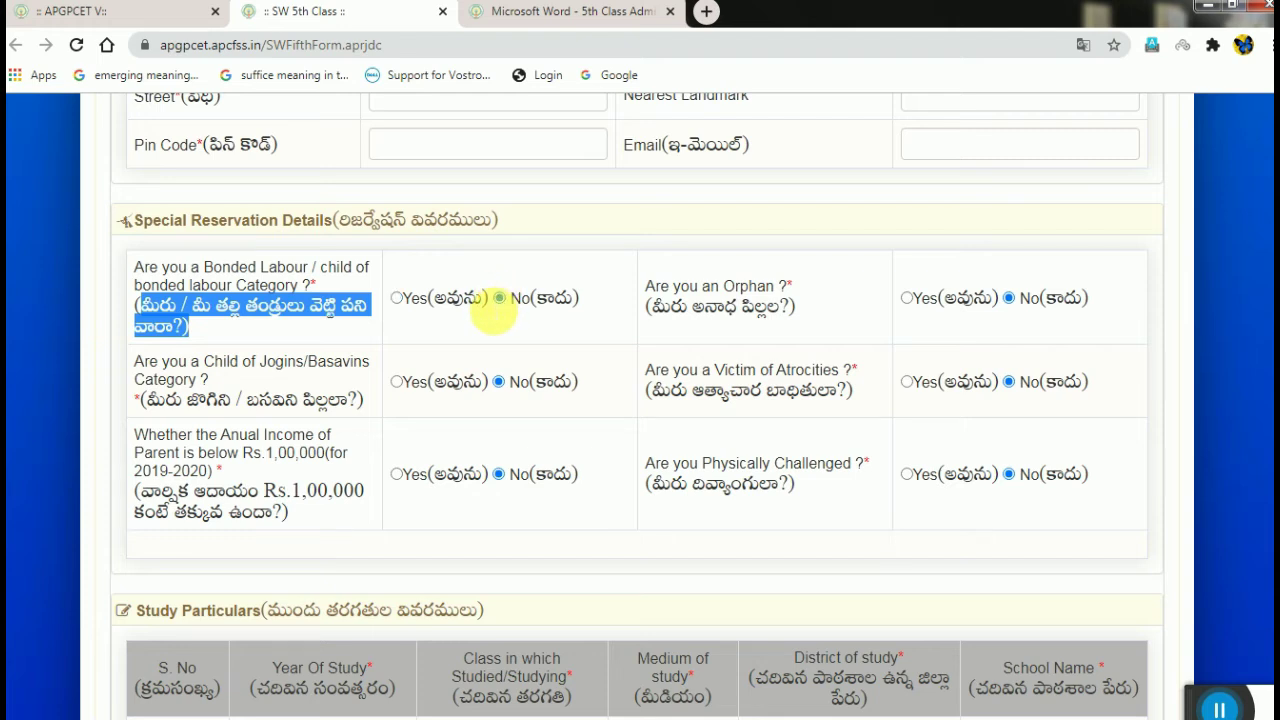
{"action": "left_click", "coordinate": [498, 300]}
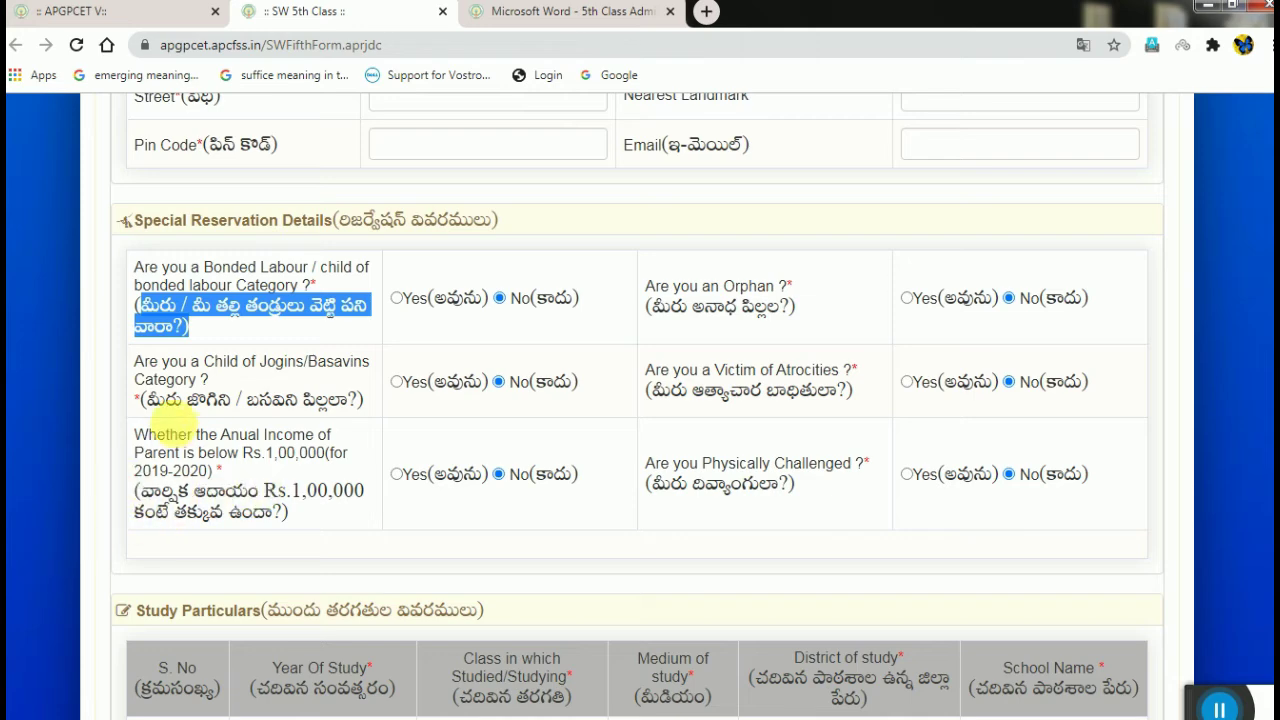
Step: Answer Yes to the question whether the parent's annual income is below Rs.1,00,000 for 2019-2020
{"action": "left_click", "coordinate": [165, 385]}
{"action": "left_click", "coordinate": [396, 473]}
{"action": "scroll", "coordinate": [718, 225], "scroll_direction": "down", "scroll_amount": 2}
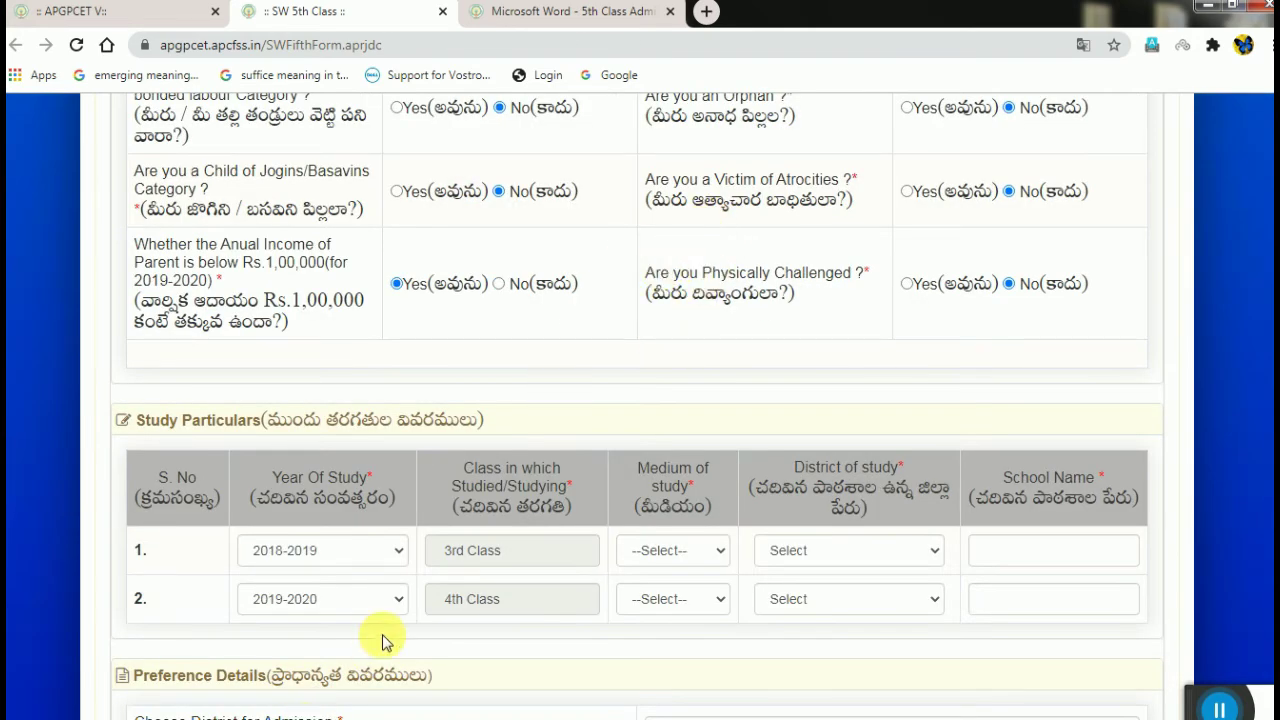
Step: Highlight the Study Particulars heading and view the Year Of Study options for the 3rd and 4th Class rows
{"action": "scroll", "coordinate": [382, 634], "scroll_direction": "down", "scroll_amount": 1}
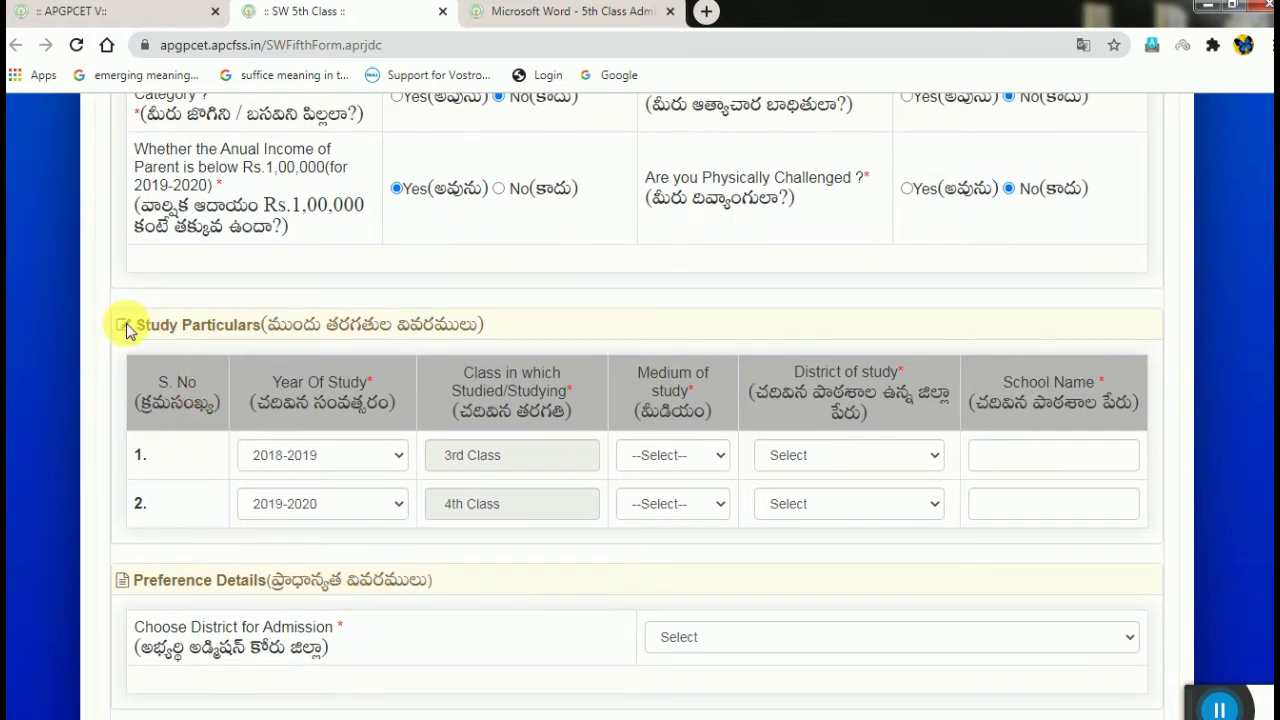
{"action": "left_click_drag", "start_coordinate": [136, 325], "coordinate": [500, 332]}
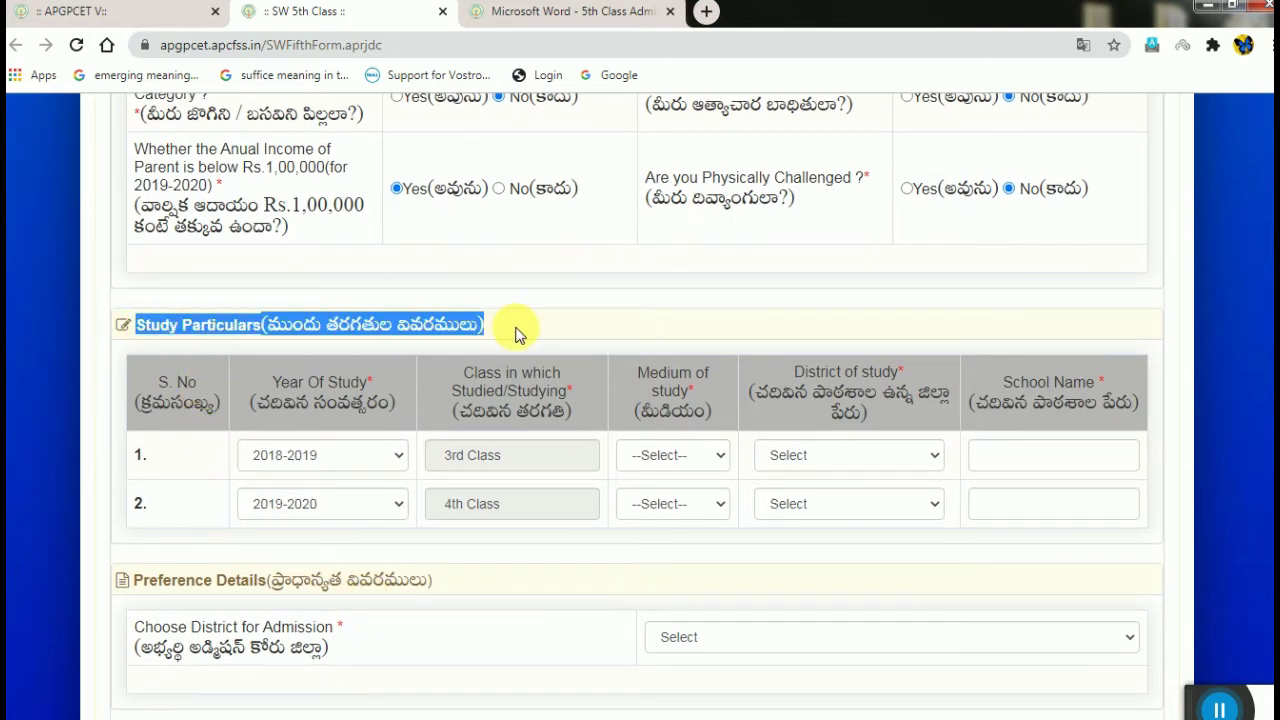
{"action": "left_click", "coordinate": [463, 651]}
{"action": "left_click", "coordinate": [323, 459]}
{"action": "left_click", "coordinate": [345, 504]}
{"action": "left_click", "coordinate": [385, 500]}
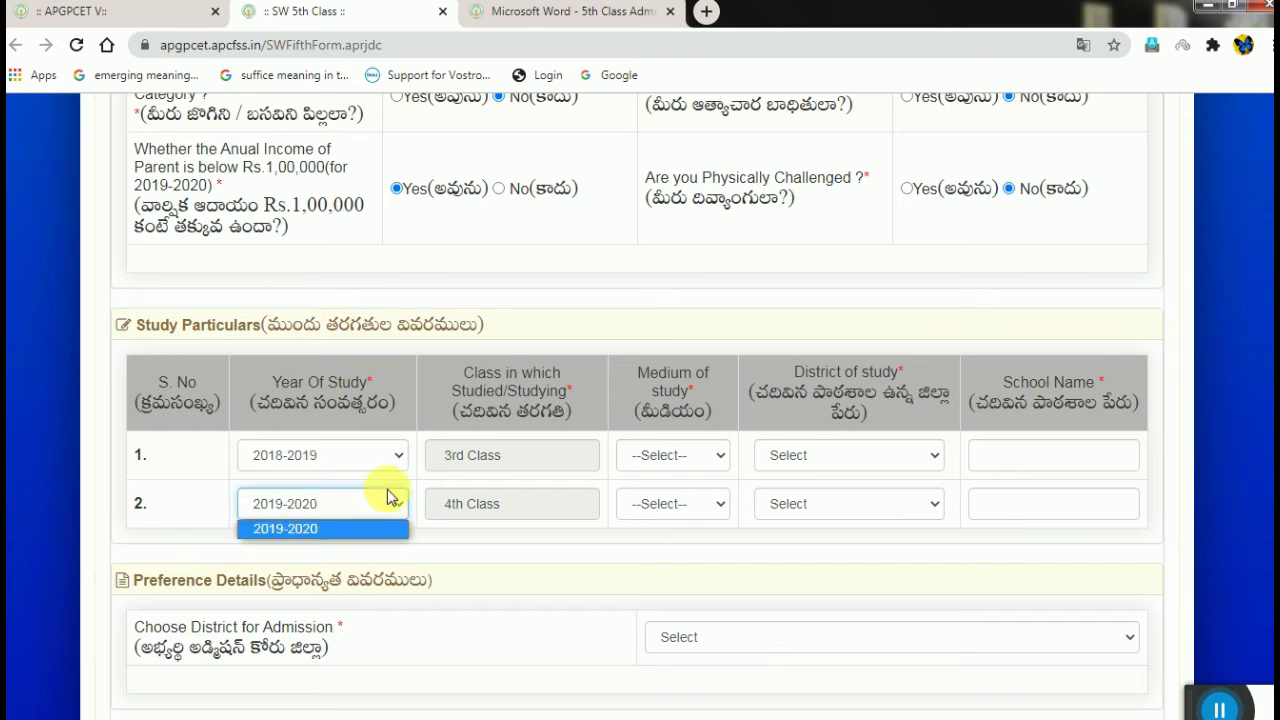
Step: View the medium and district options for the 3rd Class row and go to its School Name field, leaving everything unfilled
{"action": "left_click", "coordinate": [521, 459]}
{"action": "left_click", "coordinate": [708, 457]}
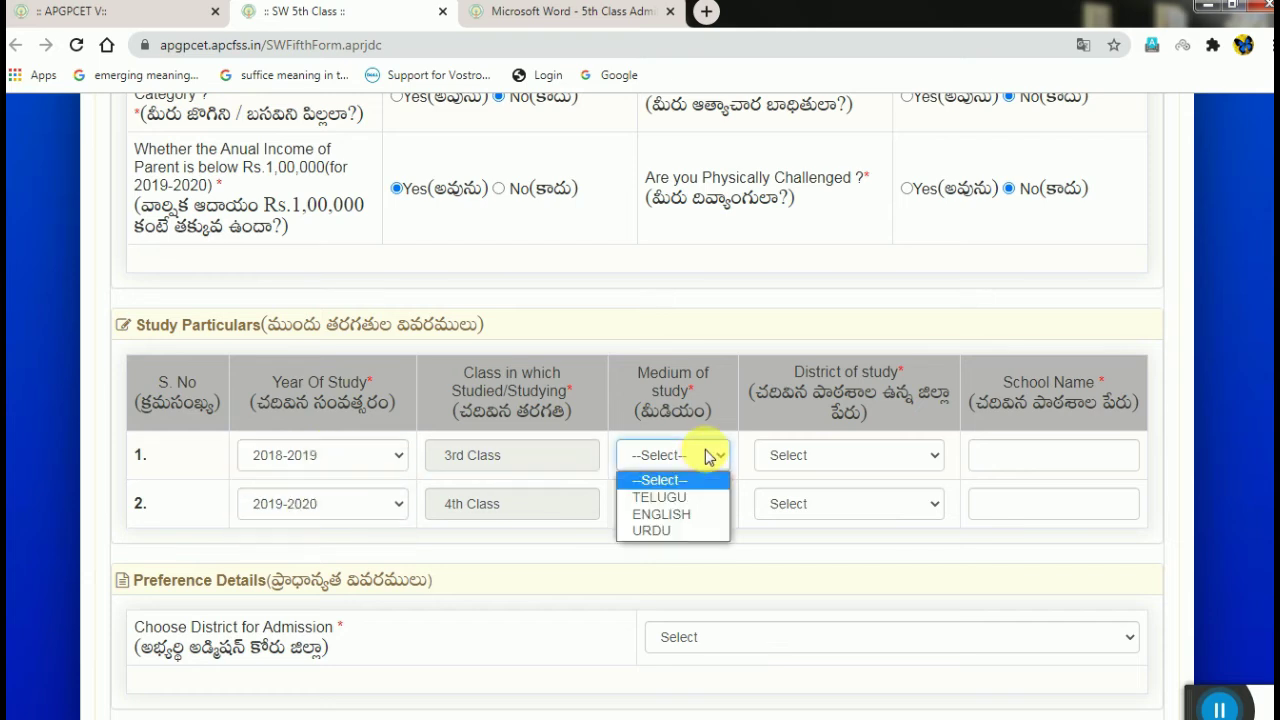
{"action": "left_click", "coordinate": [846, 456]}
{"action": "left_click", "coordinate": [841, 464]}
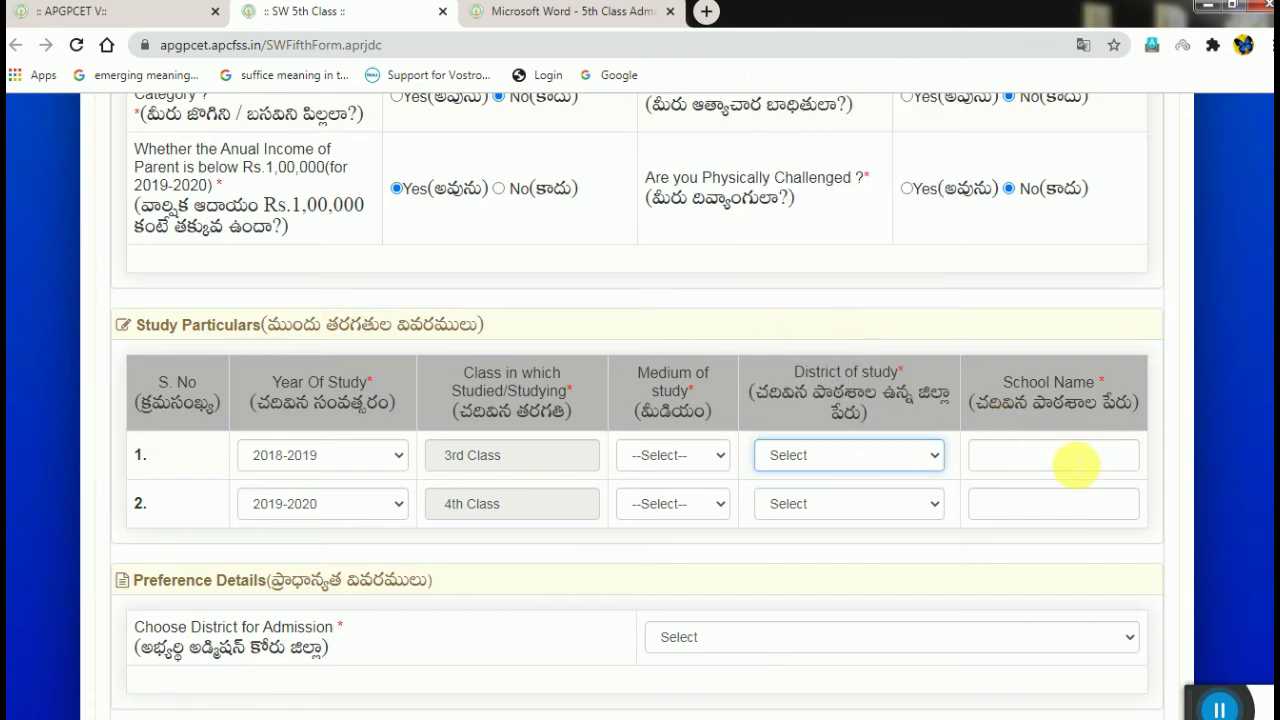
{"action": "left_click", "coordinate": [1073, 466]}
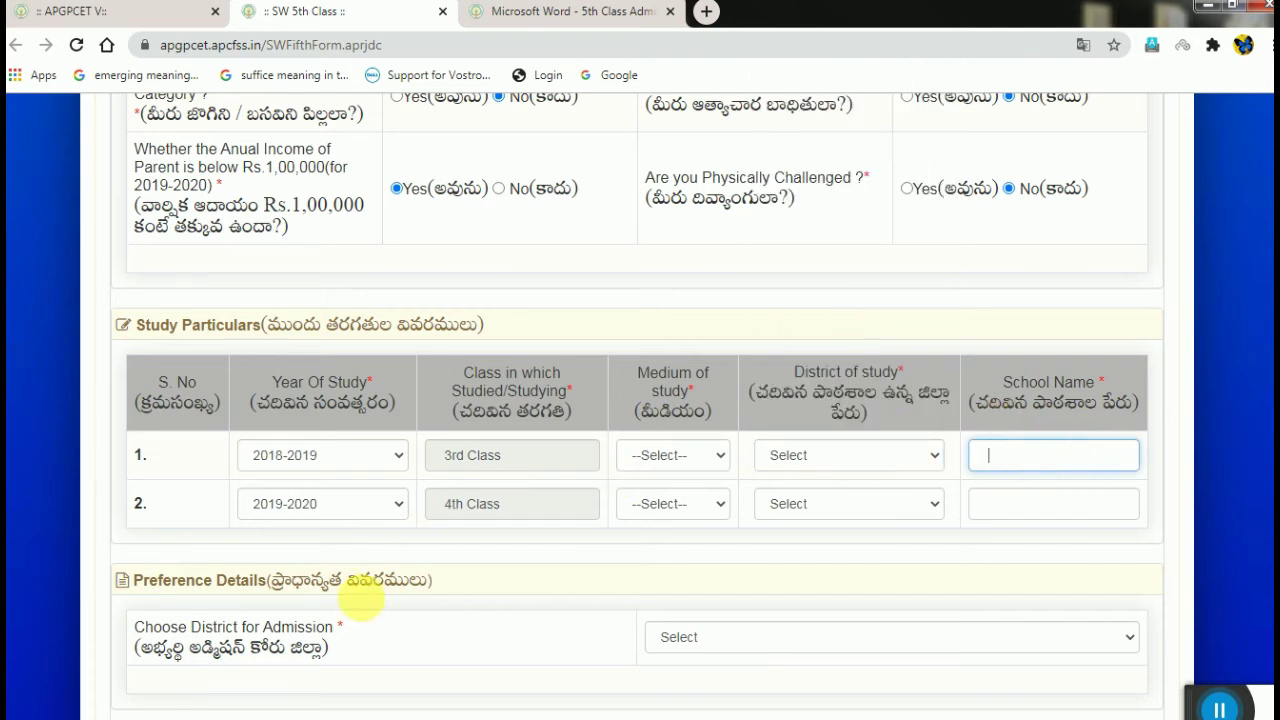
Step: View the options for Choose District for Admission in Preference Details without choosing a district
{"action": "scroll", "coordinate": [717, 478], "scroll_direction": "down", "scroll_amount": 1}
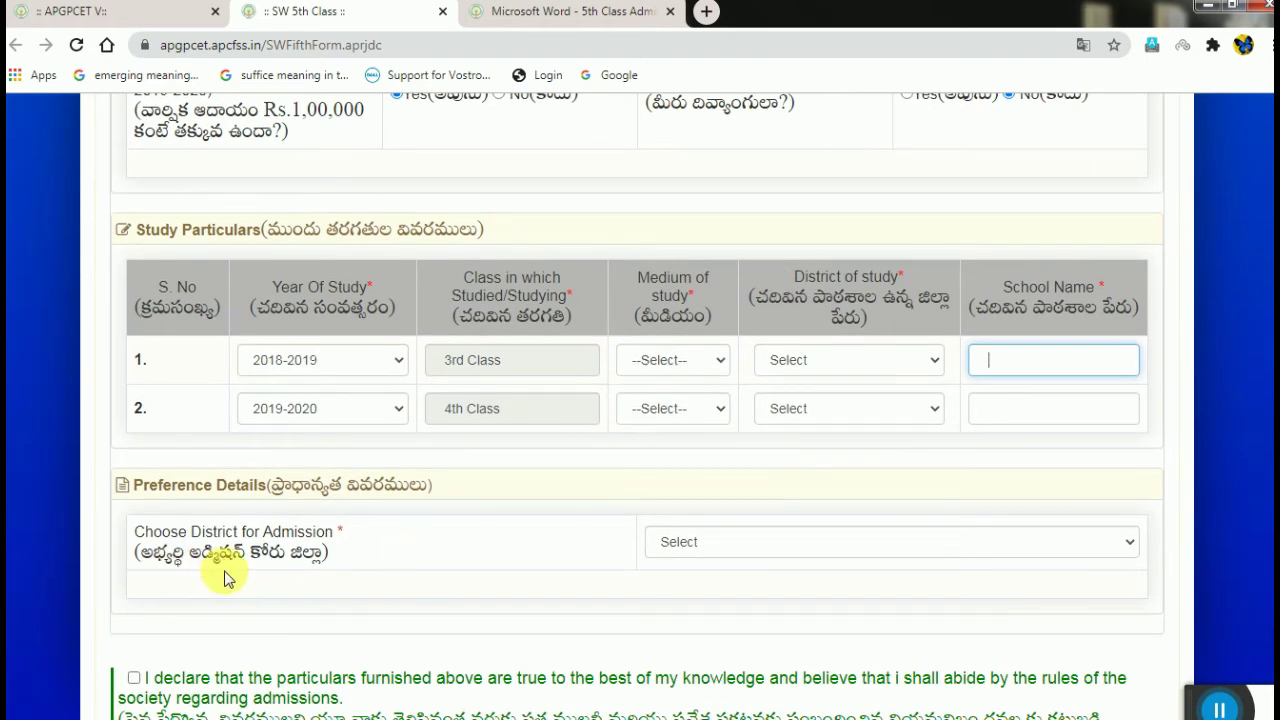
{"action": "left_click", "coordinate": [754, 548]}
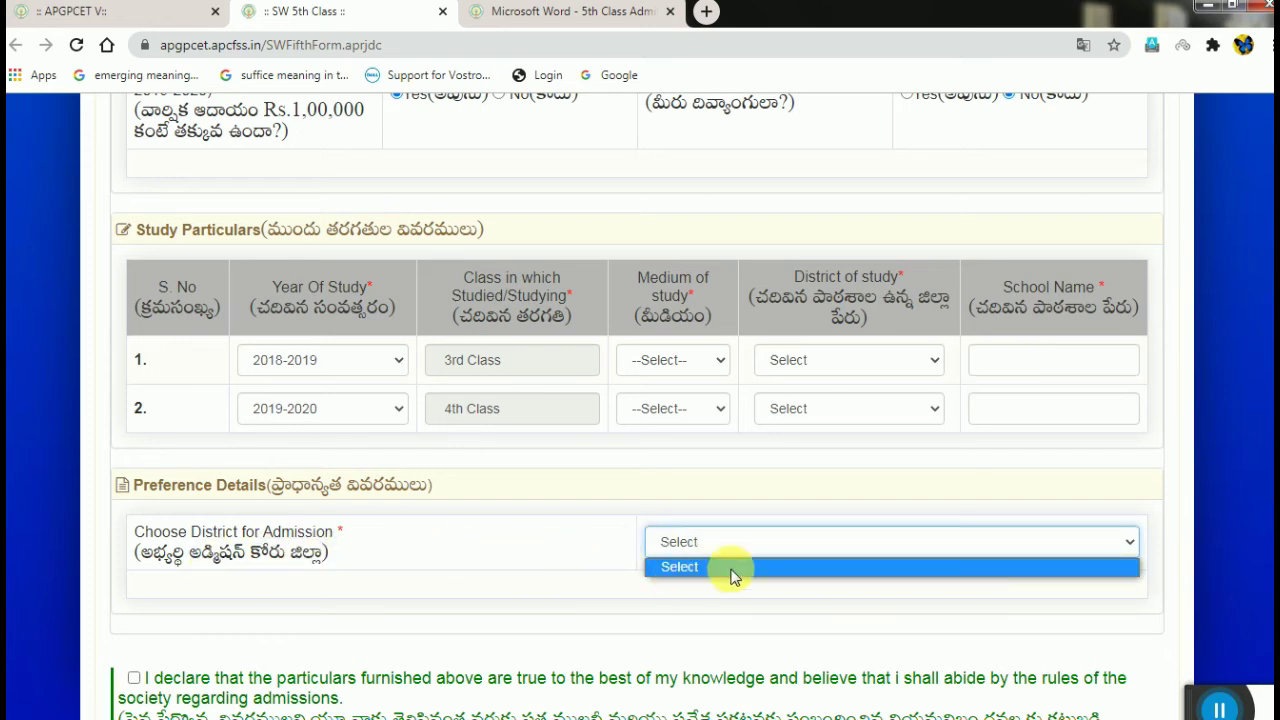
{"action": "left_click", "coordinate": [731, 569]}
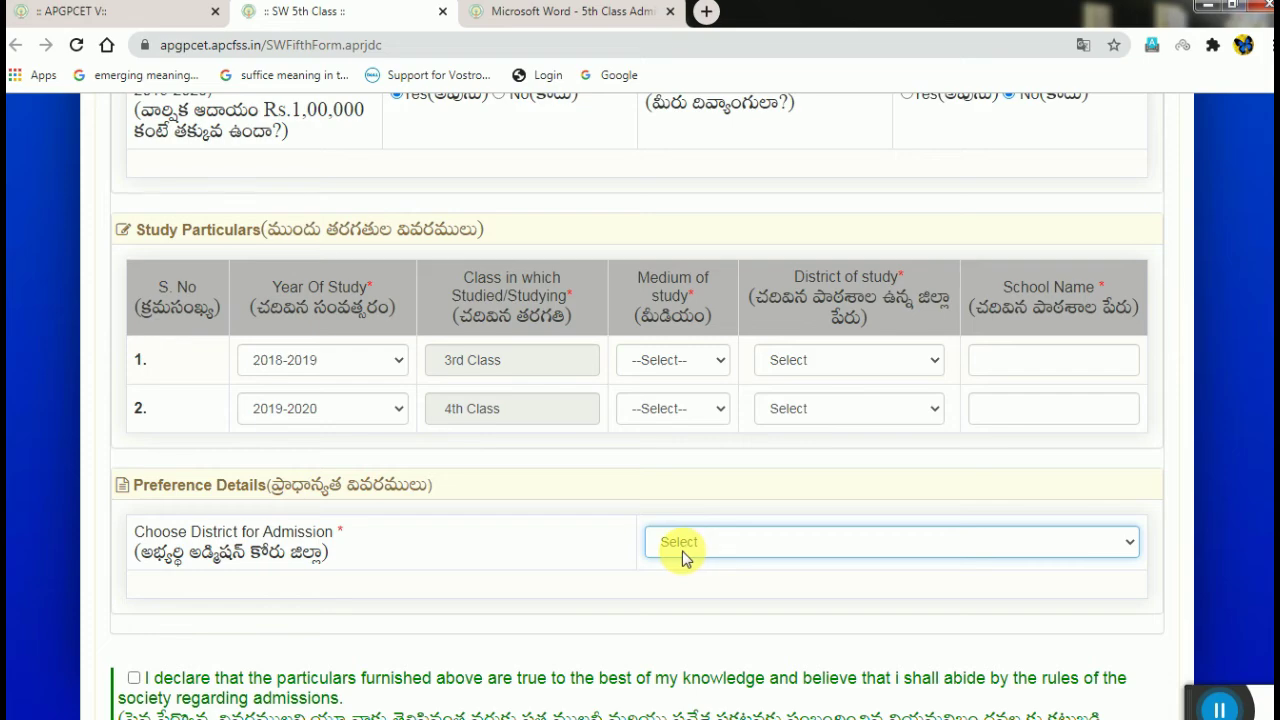
{"action": "scroll", "coordinate": [683, 556], "scroll_direction": "down", "scroll_amount": 1}
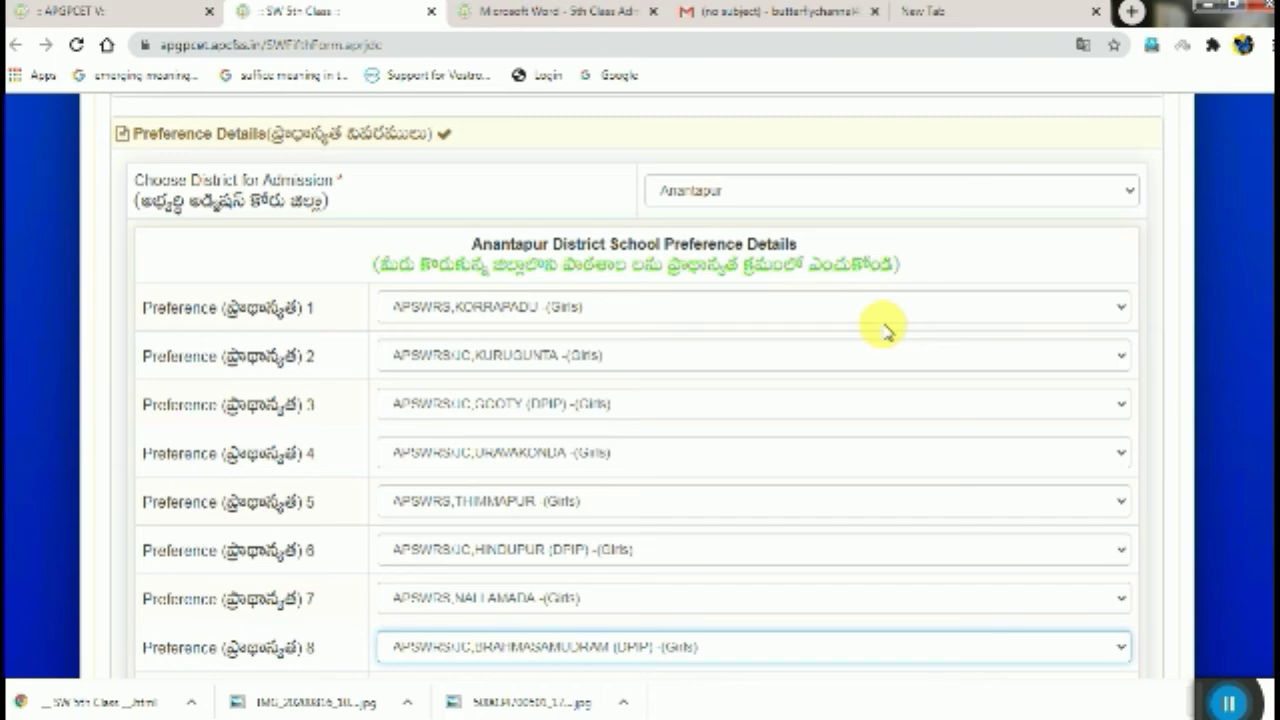
Step: Review the completed application form from the personal details through the Anantapur school preferences to the declaration
{"action": "scroll", "coordinate": [885, 330], "scroll_direction": "down", "scroll_amount": 3}
{"action": "left_click", "coordinate": [893, 316]}
{"action": "scroll", "coordinate": [890, 330], "scroll_direction": "up", "scroll_amount": 15}
{"action": "scroll", "coordinate": [889, 330], "scroll_direction": "up", "scroll_amount": 10}
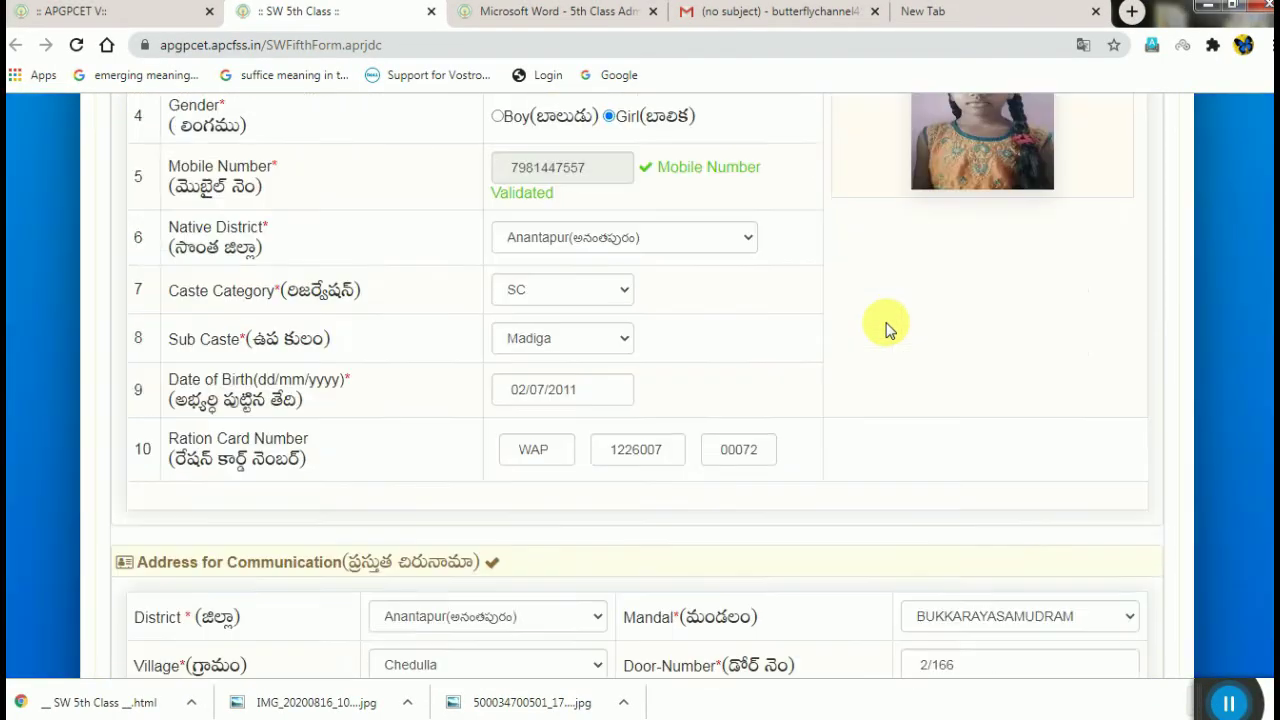
{"action": "scroll", "coordinate": [889, 330], "scroll_direction": "down", "scroll_amount": 2}
{"action": "scroll", "coordinate": [889, 330], "scroll_direction": "down", "scroll_amount": 6}
{"action": "scroll", "coordinate": [888, 330], "scroll_direction": "down", "scroll_amount": 9}
{"action": "scroll", "coordinate": [884, 324], "scroll_direction": "down", "scroll_amount": 4}
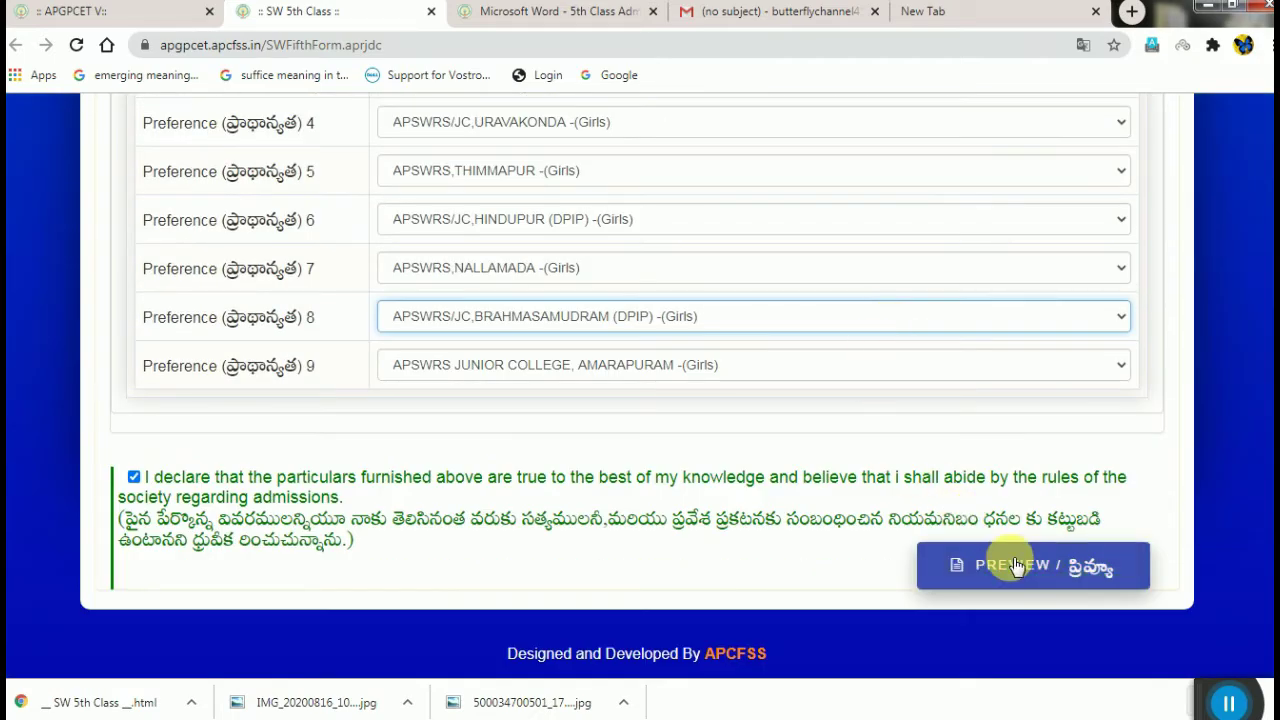
Step: Open the application preview and look over the candidate's personal, address, reservation and school preference details
{"action": "left_click", "coordinate": [1015, 566]}
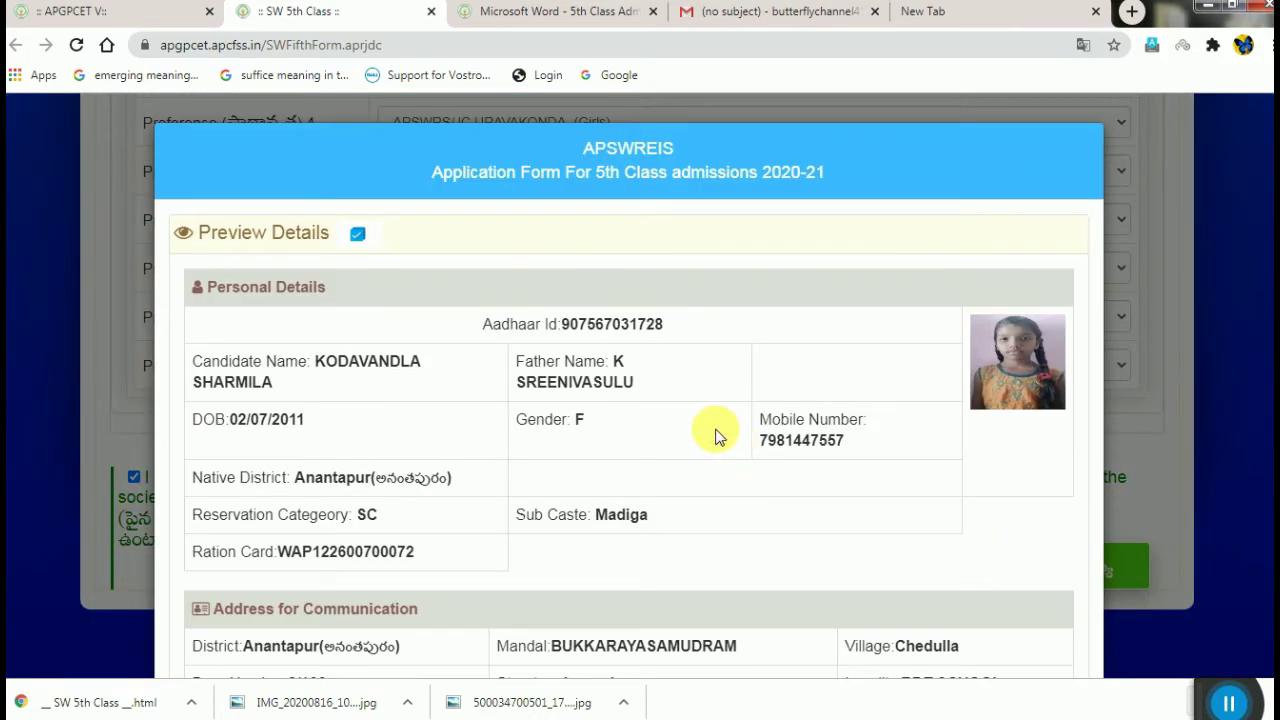
{"action": "scroll", "coordinate": [716, 436], "scroll_direction": "down", "scroll_amount": 2}
{"action": "scroll", "coordinate": [716, 436], "scroll_direction": "down", "scroll_amount": 8}
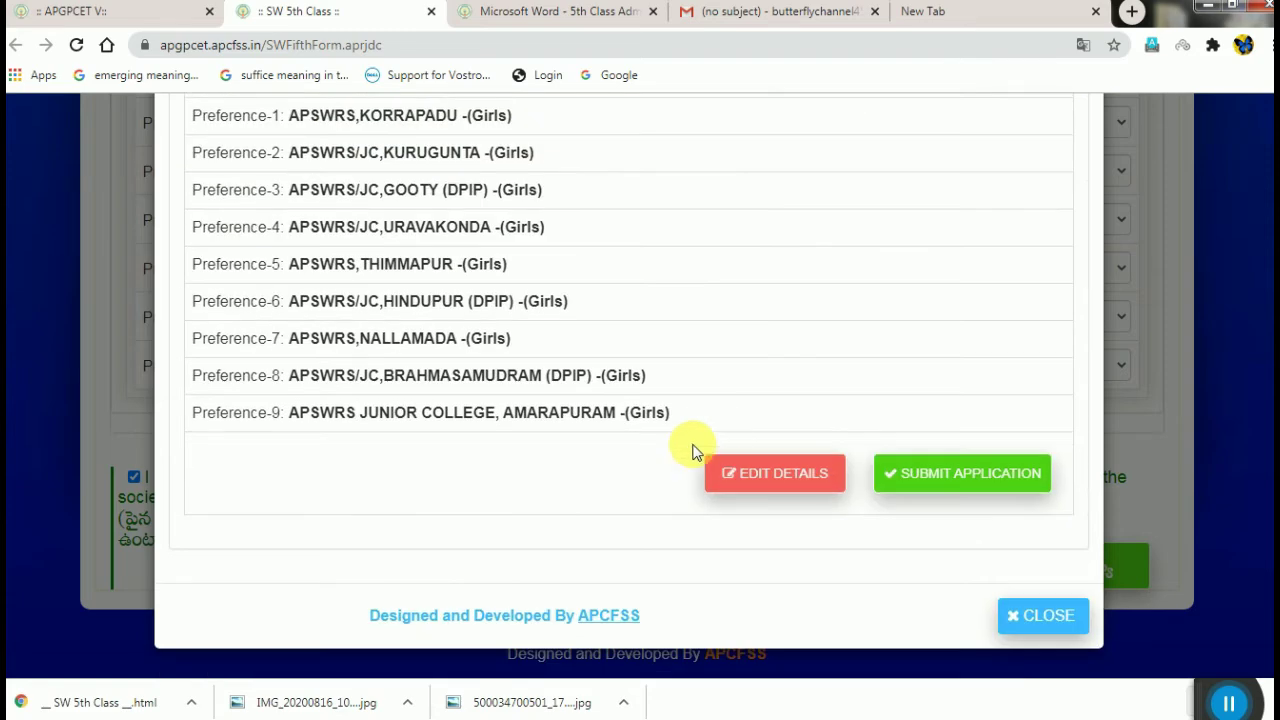
{"action": "scroll", "coordinate": [565, 427], "scroll_direction": "up", "scroll_amount": 2}
{"action": "scroll", "coordinate": [565, 427], "scroll_direction": "up", "scroll_amount": 6}
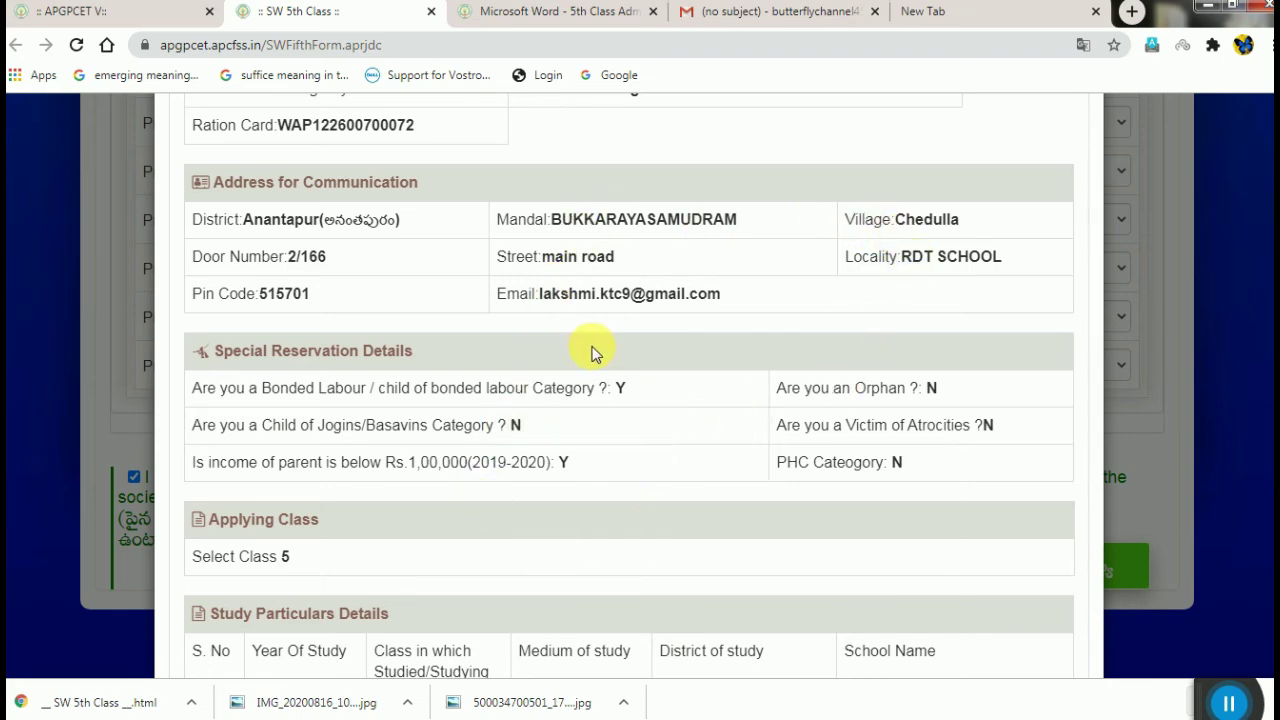
{"action": "scroll", "coordinate": [592, 353], "scroll_direction": "up", "scroll_amount": 5}
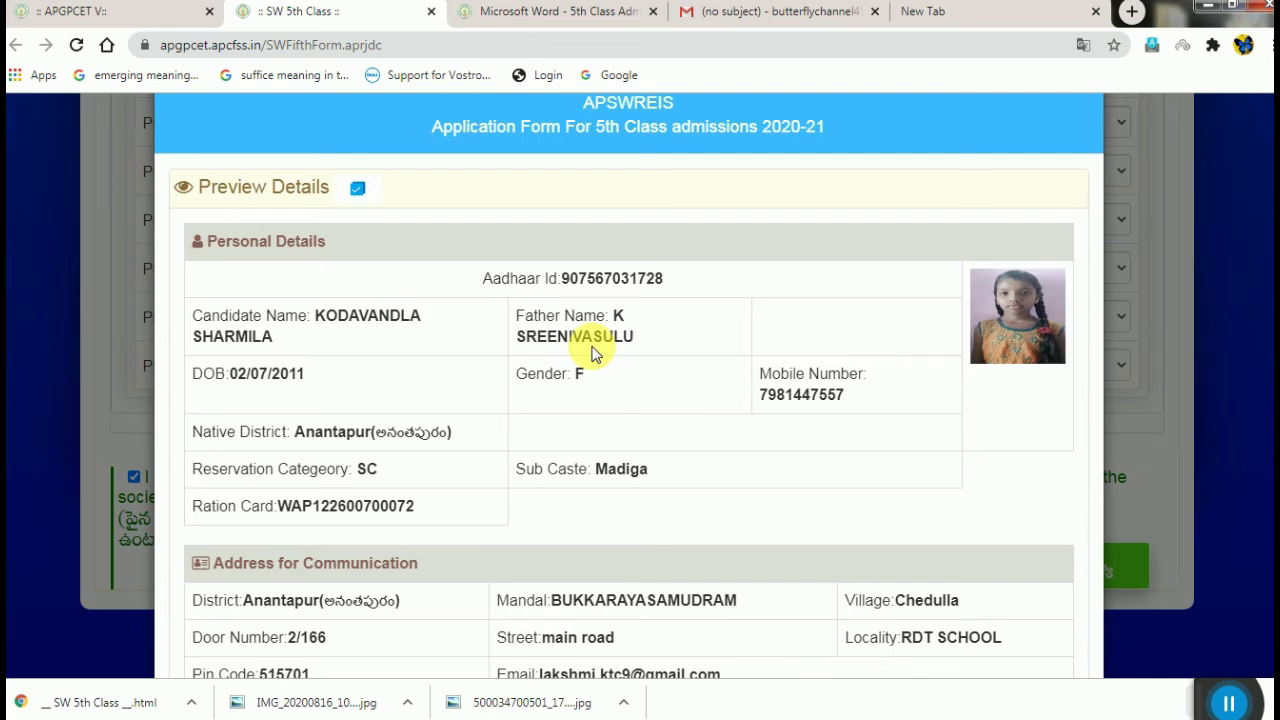
{"action": "scroll", "coordinate": [592, 353], "scroll_direction": "up", "scroll_amount": 1}
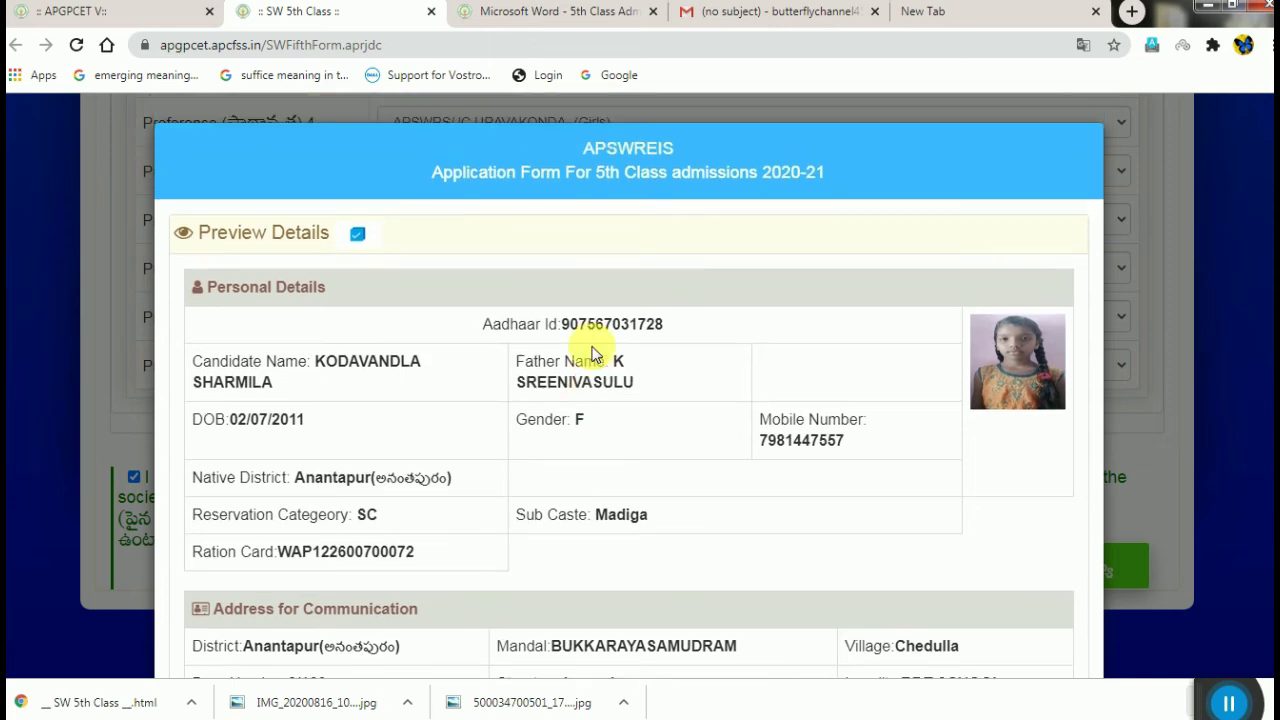
Step: Check the previewed details once more from address to school preferences and submit the 5th class application
{"action": "scroll", "coordinate": [592, 353], "scroll_direction": "down", "scroll_amount": 5}
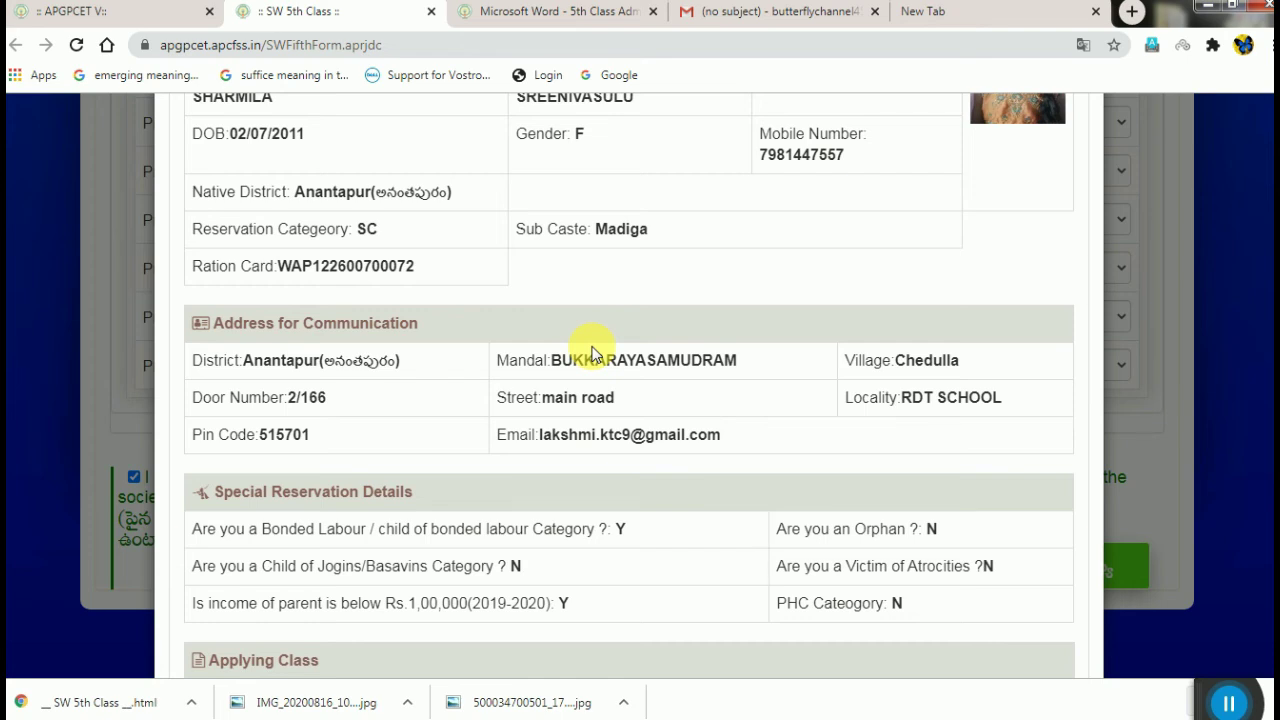
{"action": "scroll", "coordinate": [592, 353], "scroll_direction": "down", "scroll_amount": 9}
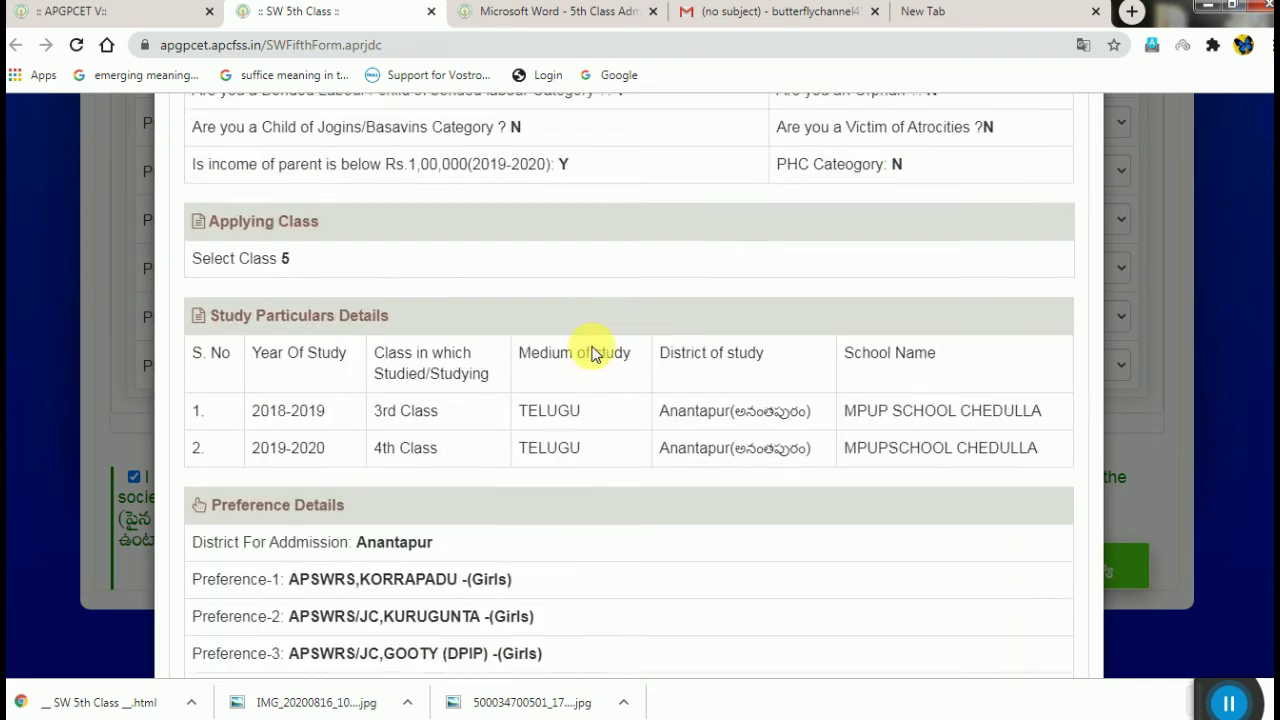
{"action": "scroll", "coordinate": [592, 353], "scroll_direction": "down", "scroll_amount": 6}
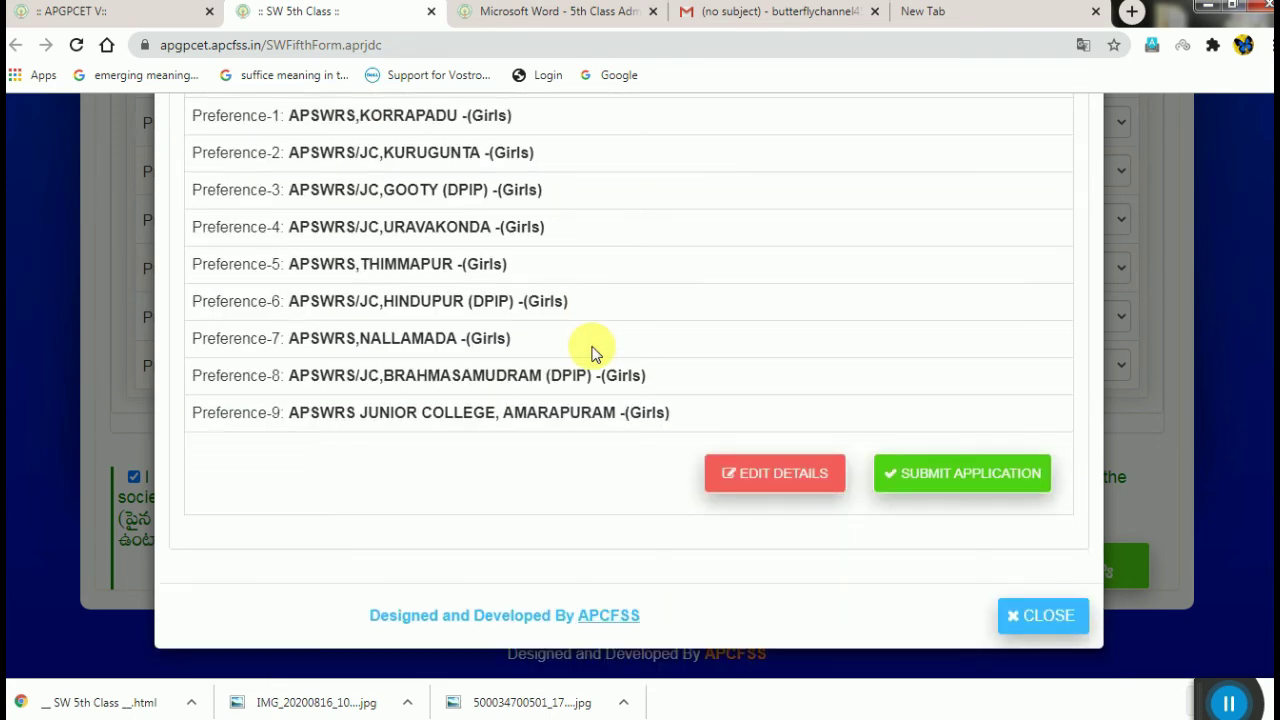
{"action": "left_click", "coordinate": [952, 474]}
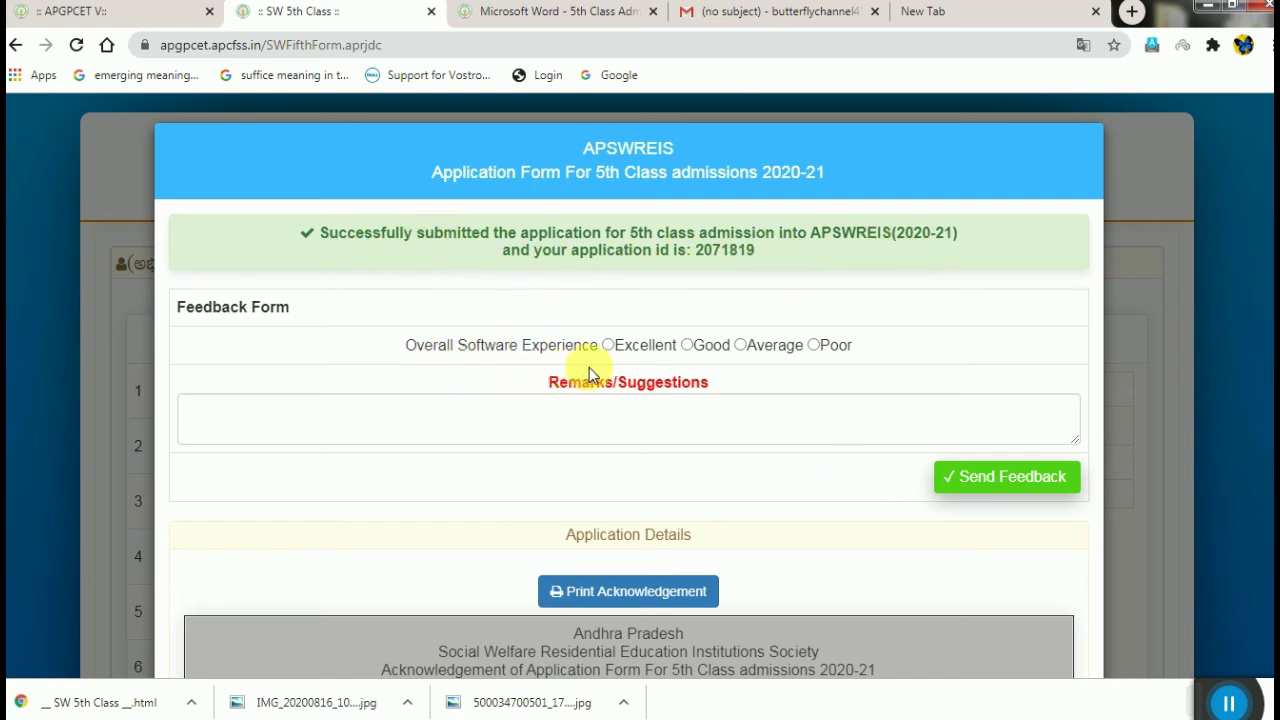
Step: Rate the overall software experience as Good, enter the remark GOOD and send the feedback
{"action": "left_click", "coordinate": [686, 345]}
{"action": "left_click", "coordinate": [830, 418]}
{"action": "type", "text": "GOOD"}
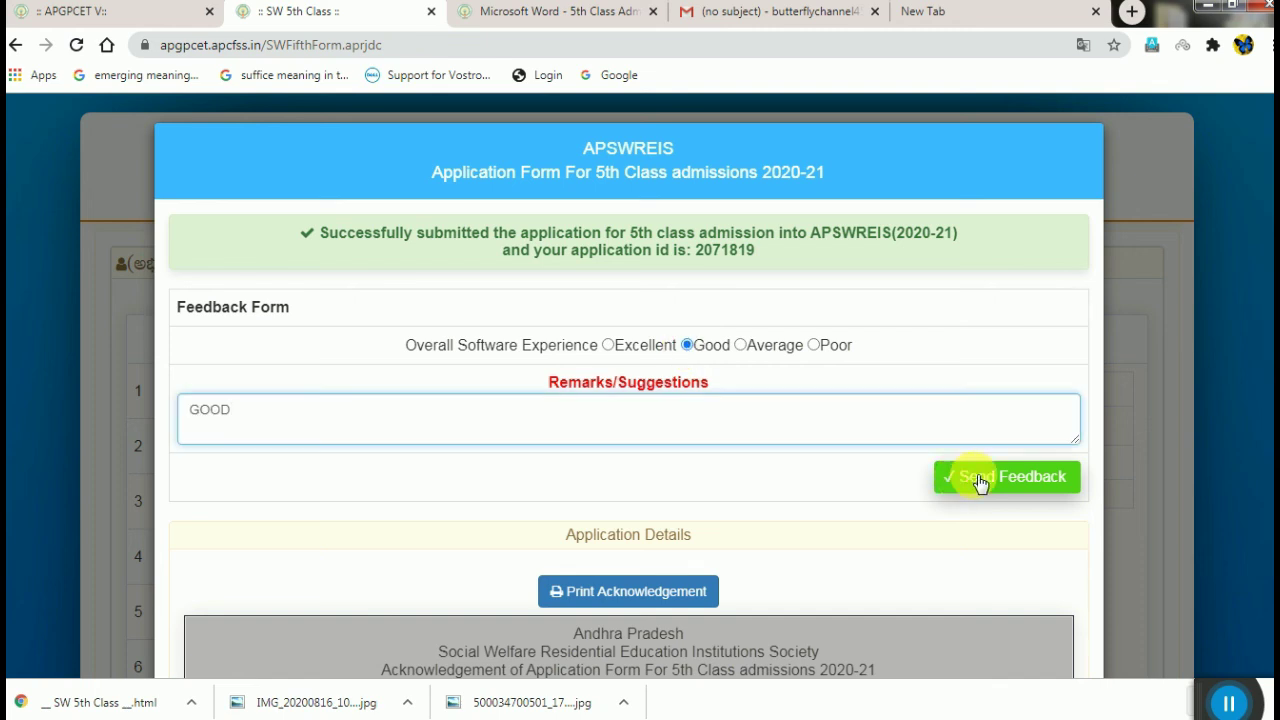
{"action": "left_click", "coordinate": [980, 483]}
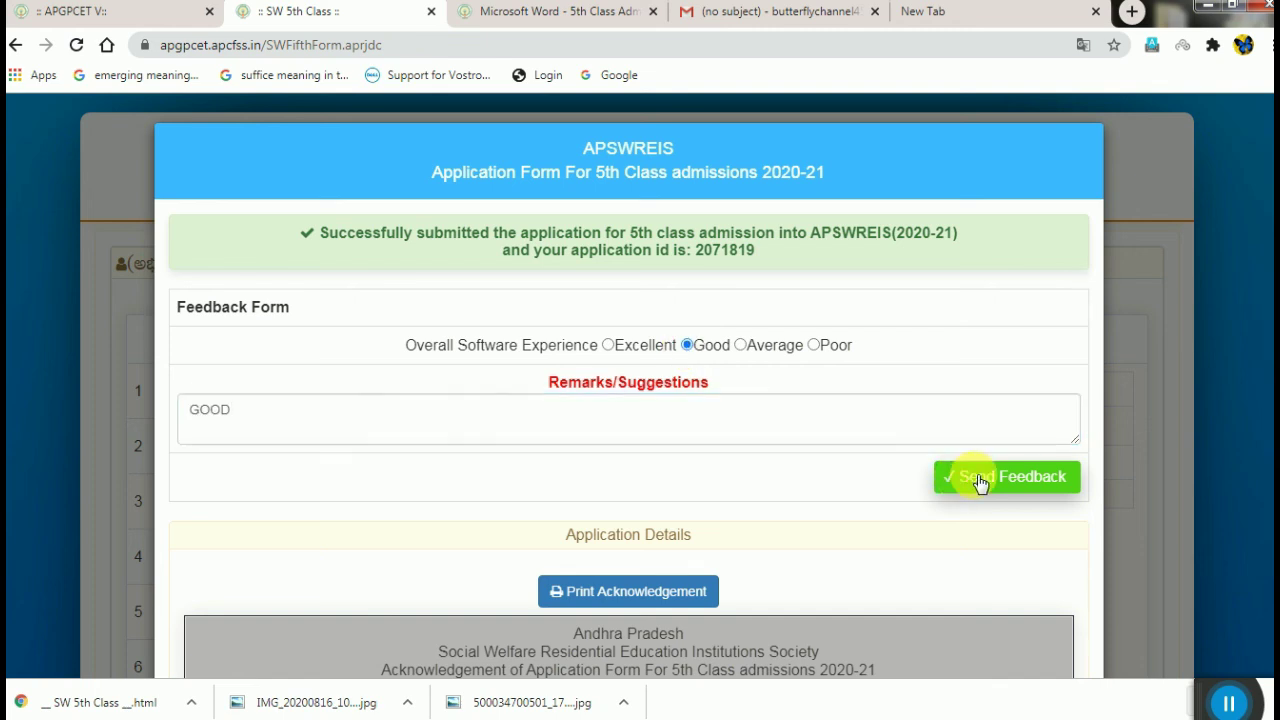
Step: Open the printable acknowledgement, look through the submitted application details and maximize the acknowledgement window
{"action": "left_click", "coordinate": [612, 594]}
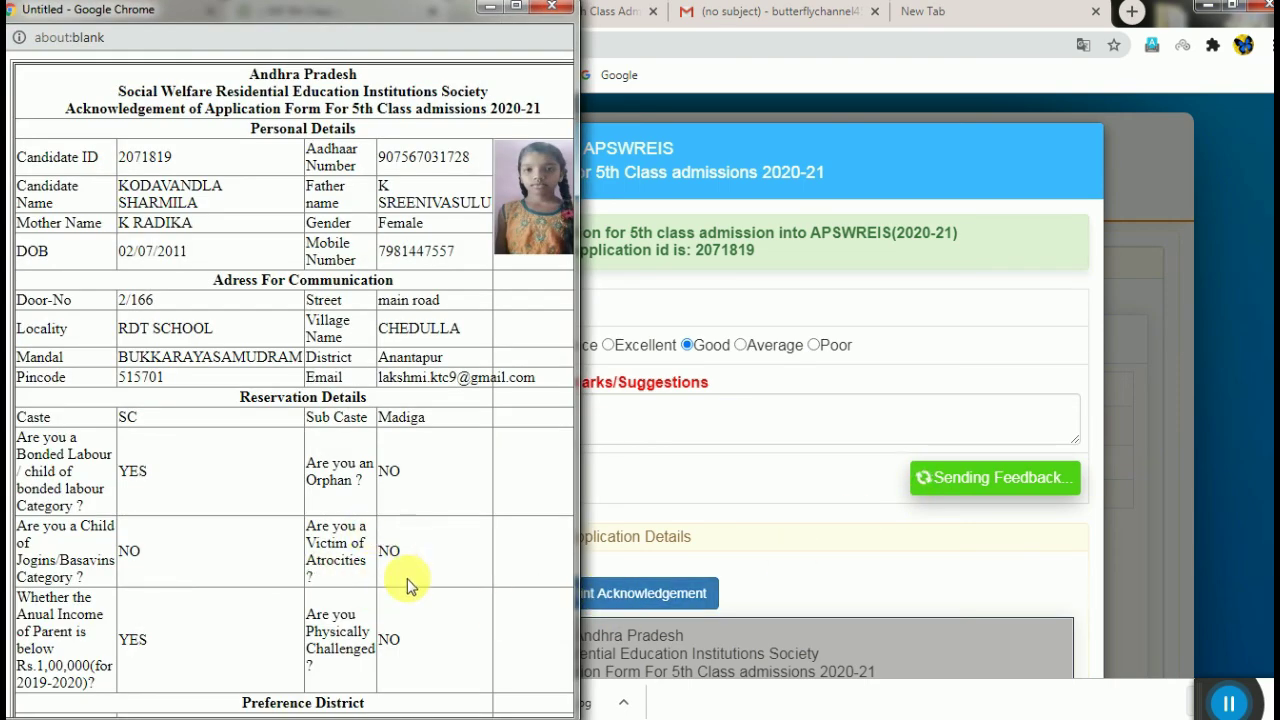
{"action": "scroll", "coordinate": [880, 540], "scroll_direction": "down", "scroll_amount": 5}
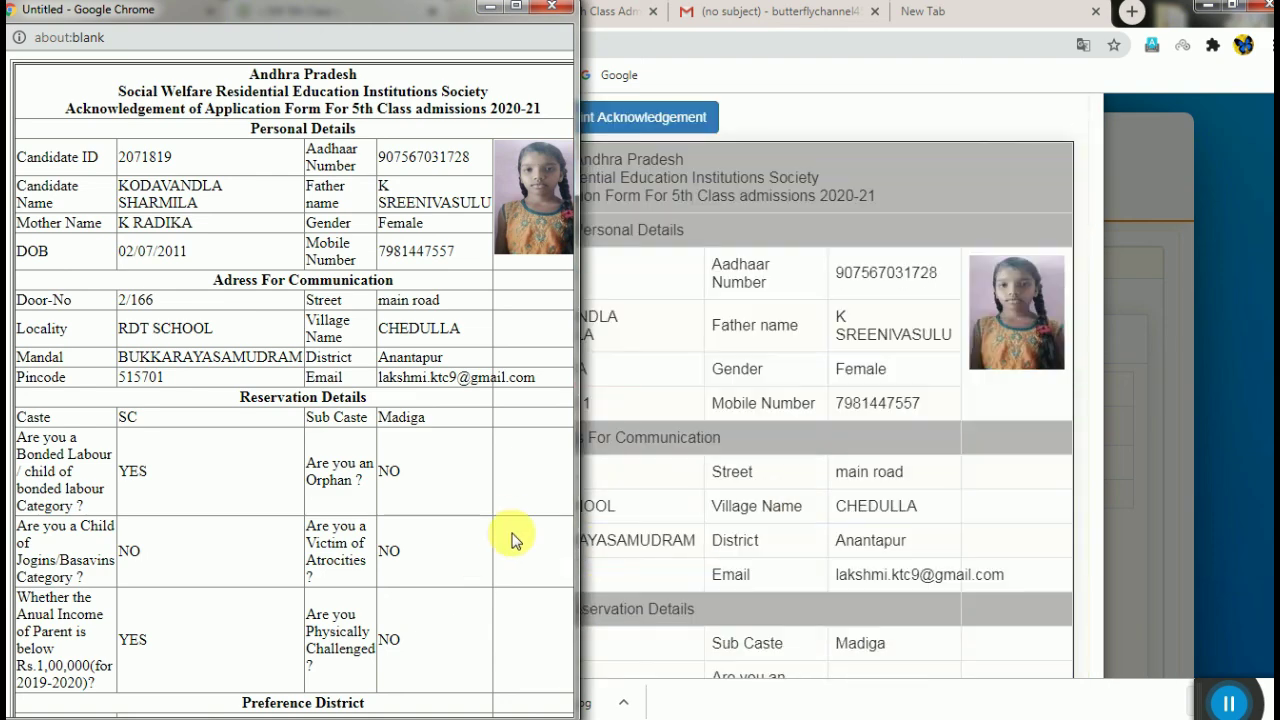
{"action": "scroll", "coordinate": [820, 449], "scroll_direction": "down", "scroll_amount": 5}
{"action": "scroll", "coordinate": [818, 455], "scroll_direction": "down", "scroll_amount": 3}
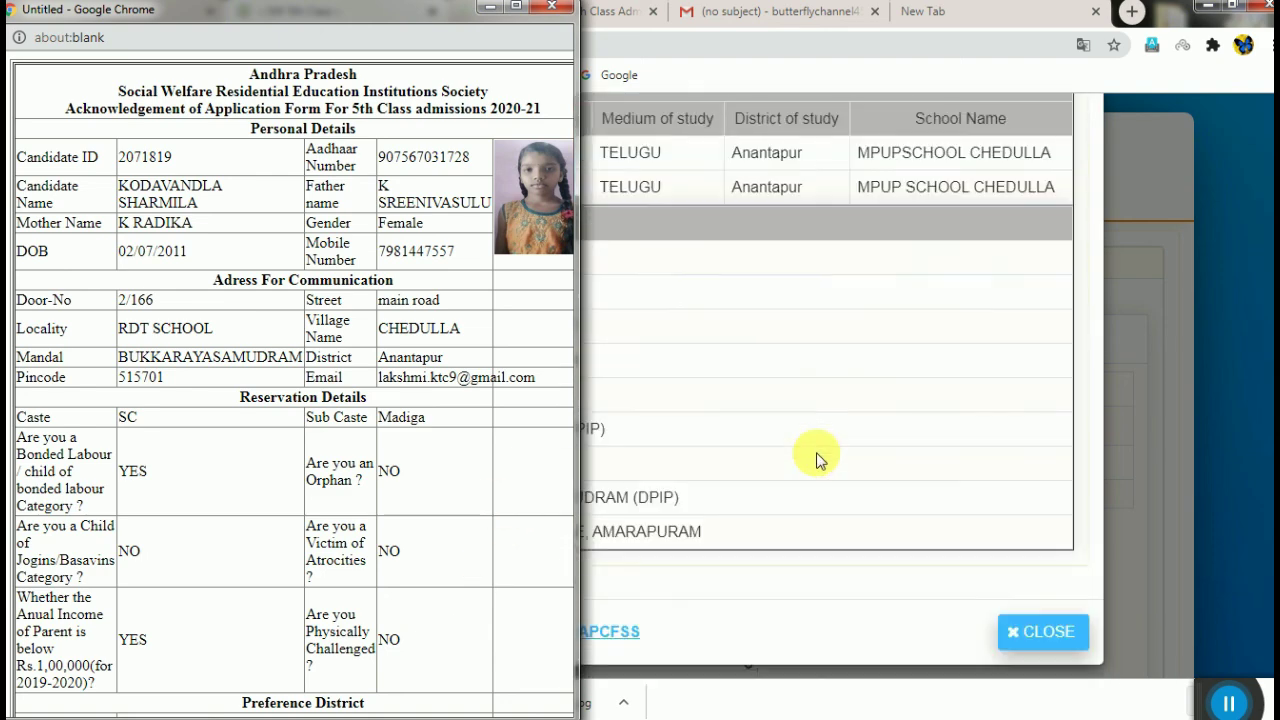
{"action": "scroll", "coordinate": [810, 410], "scroll_direction": "up", "scroll_amount": 5}
{"action": "scroll", "coordinate": [810, 410], "scroll_direction": "up", "scroll_amount": 8}
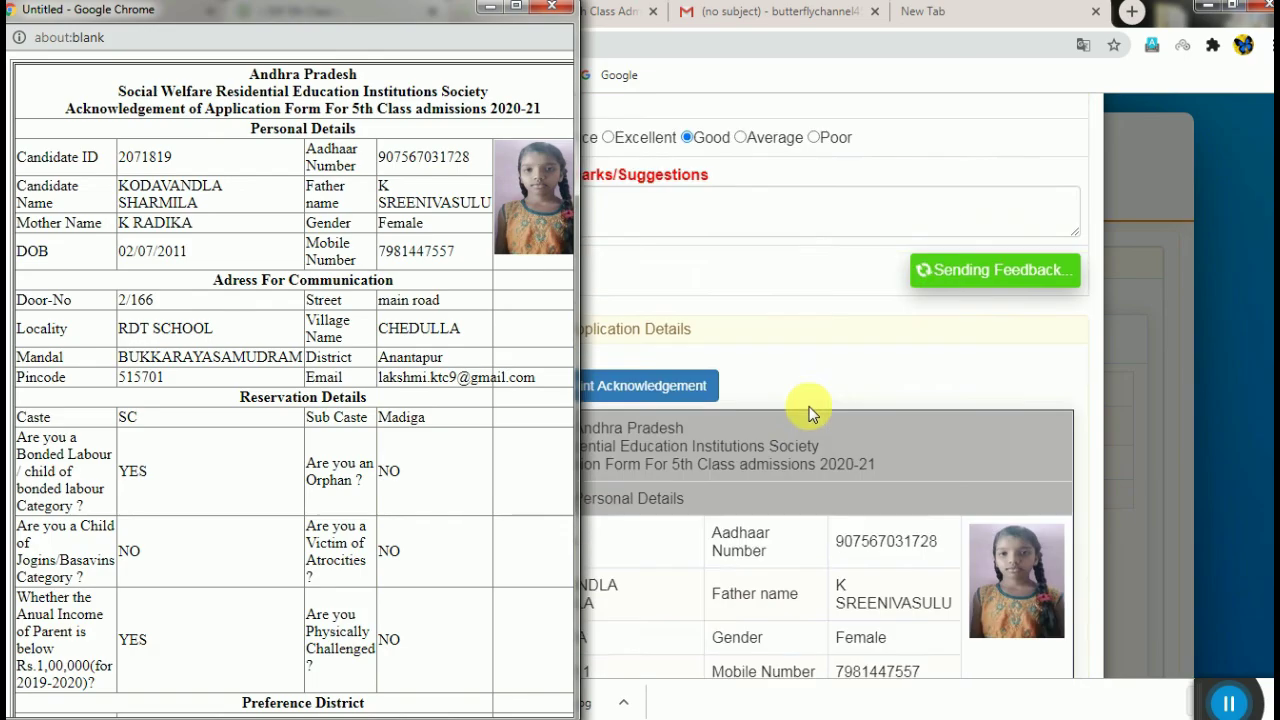
{"action": "key", "text": "super+Up"}
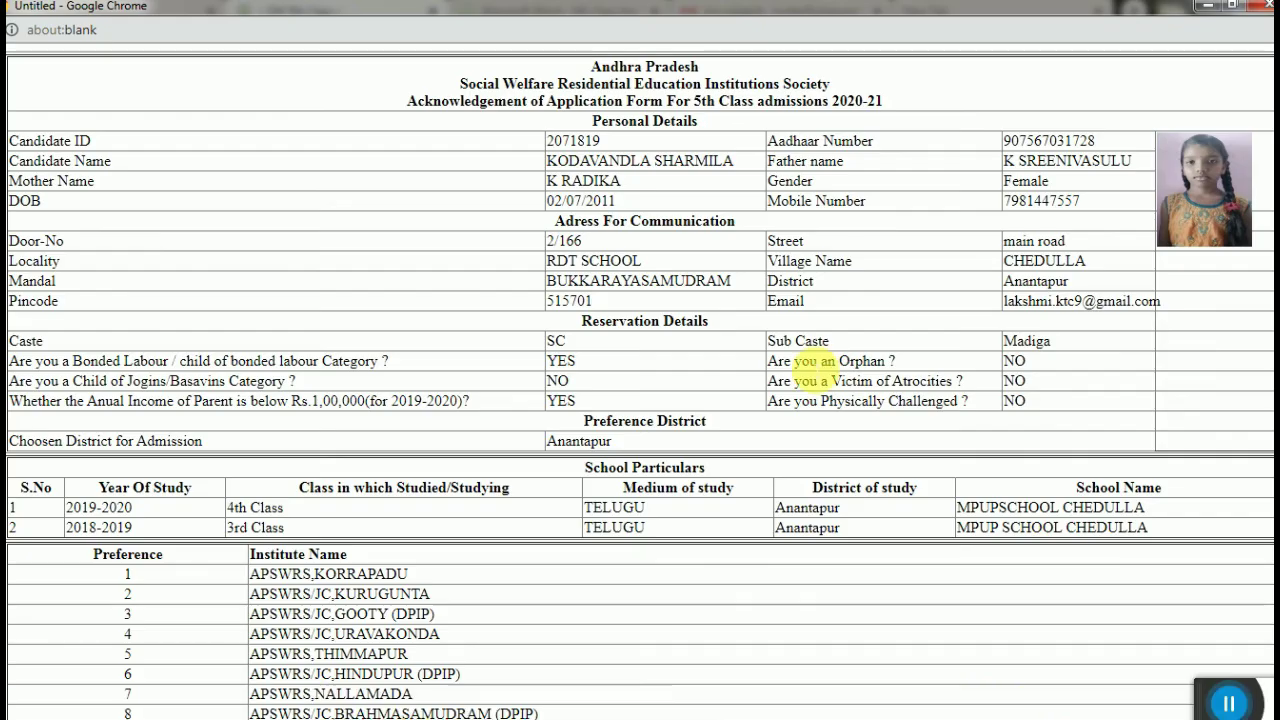